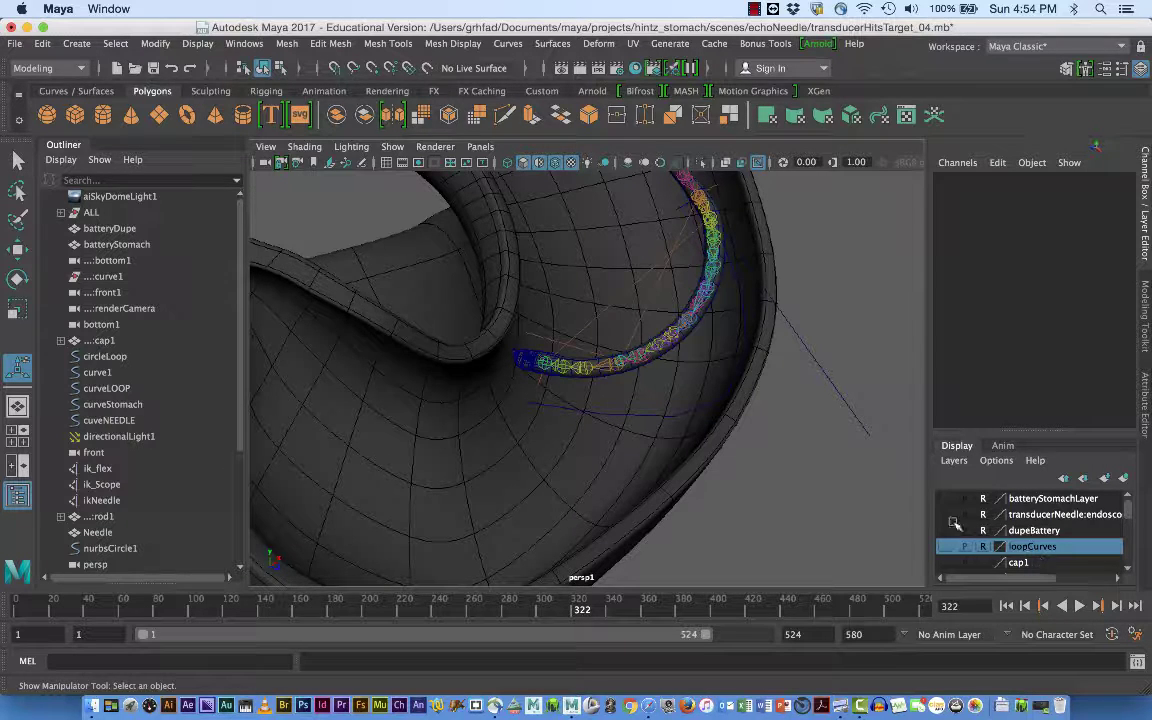
Turn off the reference display type of stomachLayer and select the stomach mesh
left_click_drag(670, 440, 640, 488, "alt")
right_click_drag(642, 489, 745, 501, "alt")
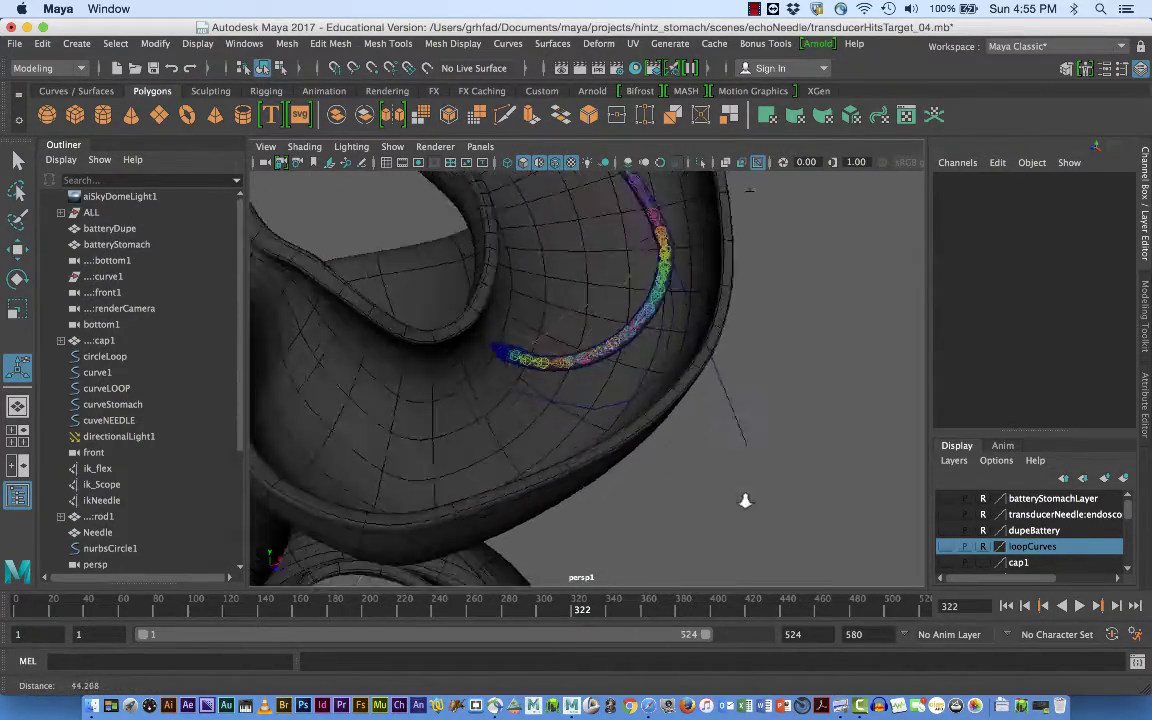
left_click_drag(745, 500, 824, 471, "alt")
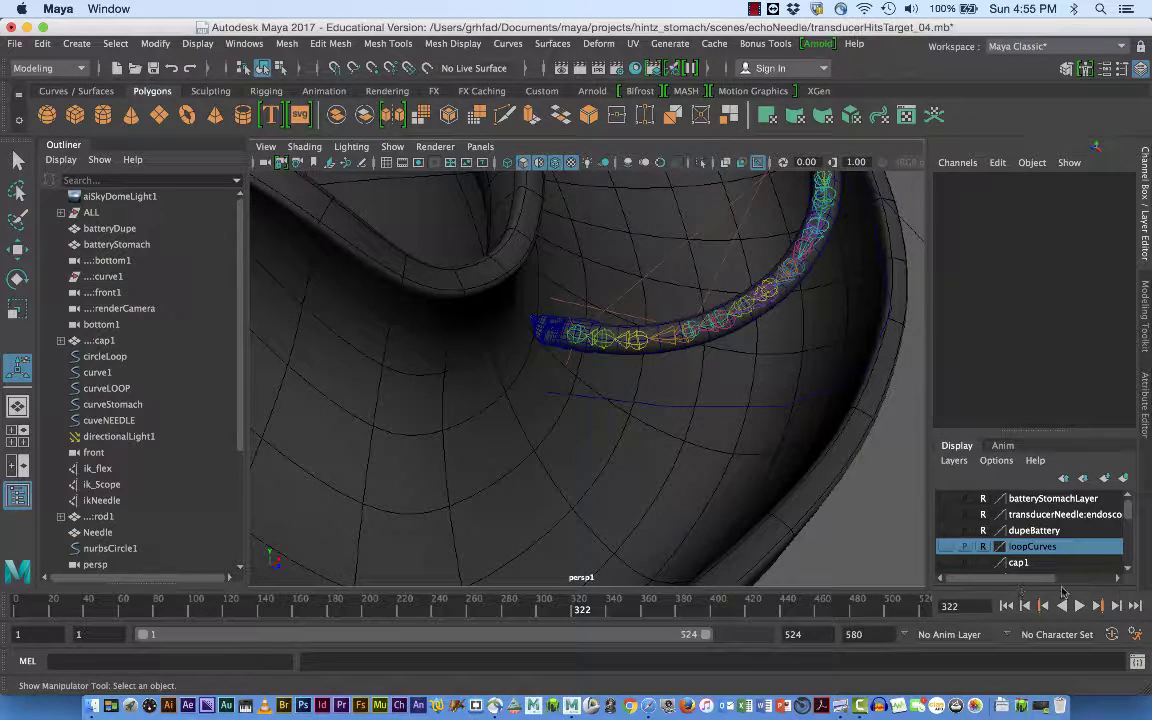
left_click_drag(1131, 517, 1129, 530)
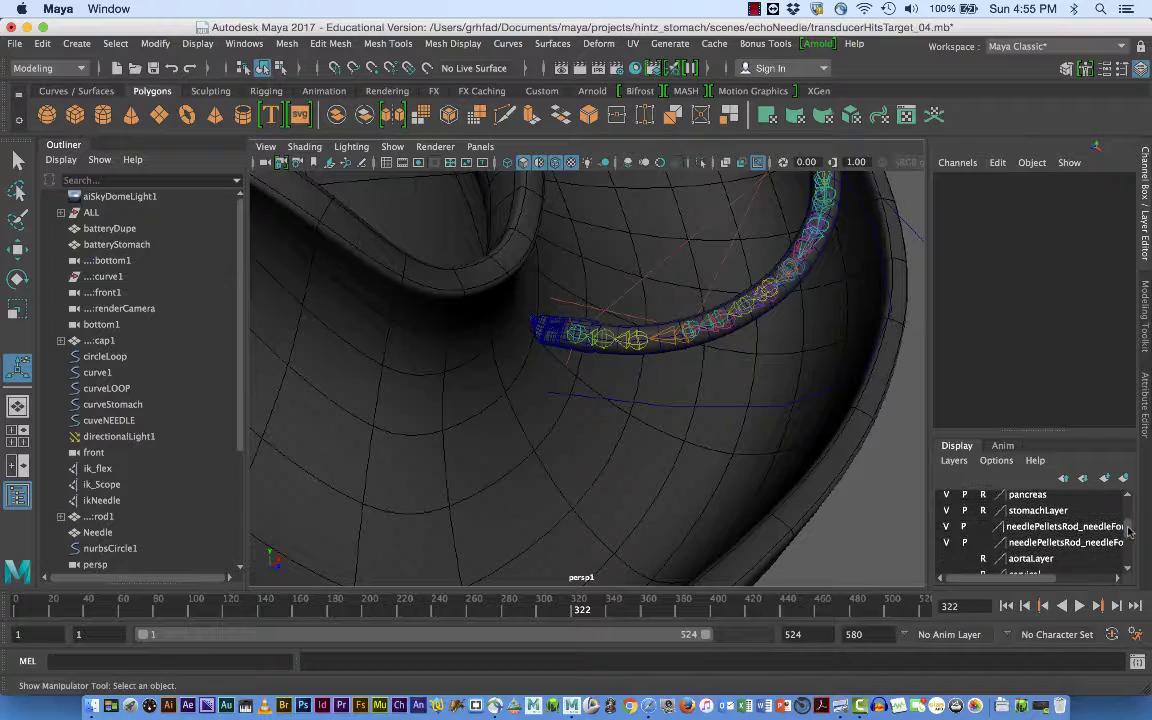
left_click(983, 510)
left_click(843, 482)
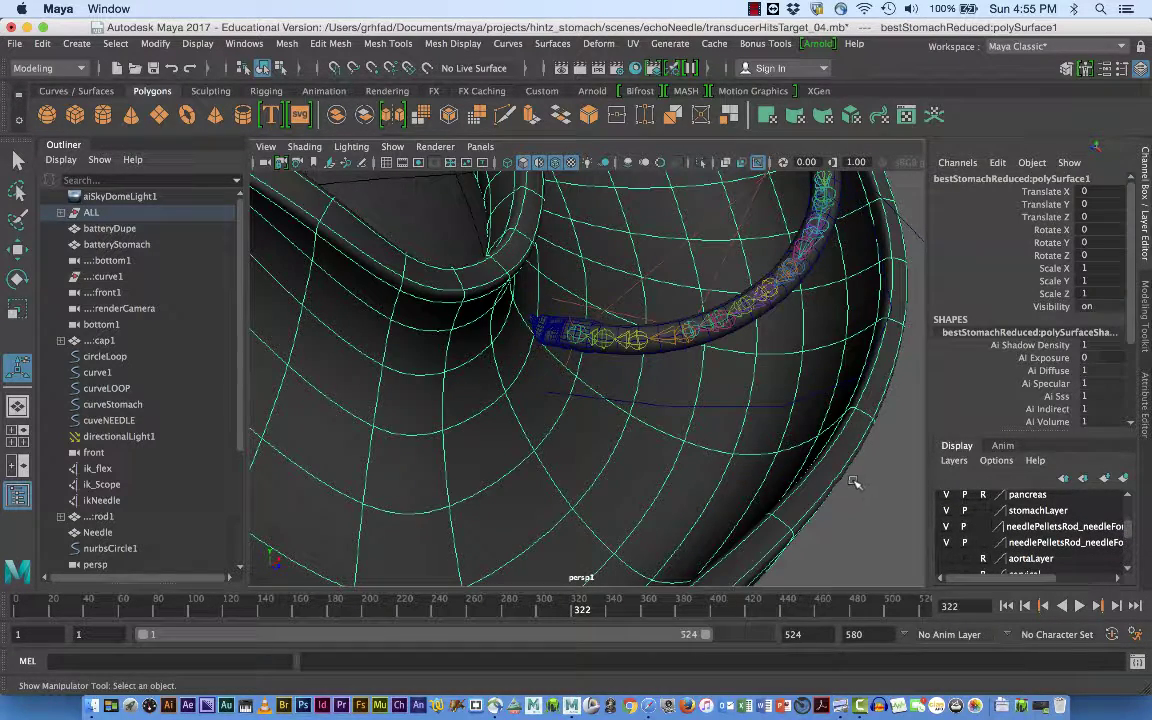
Insert an edge loop across the lower stomach near the scope tip, and leave the tool with nothing selected
left_click_drag(836, 483, 787, 492, "alt")
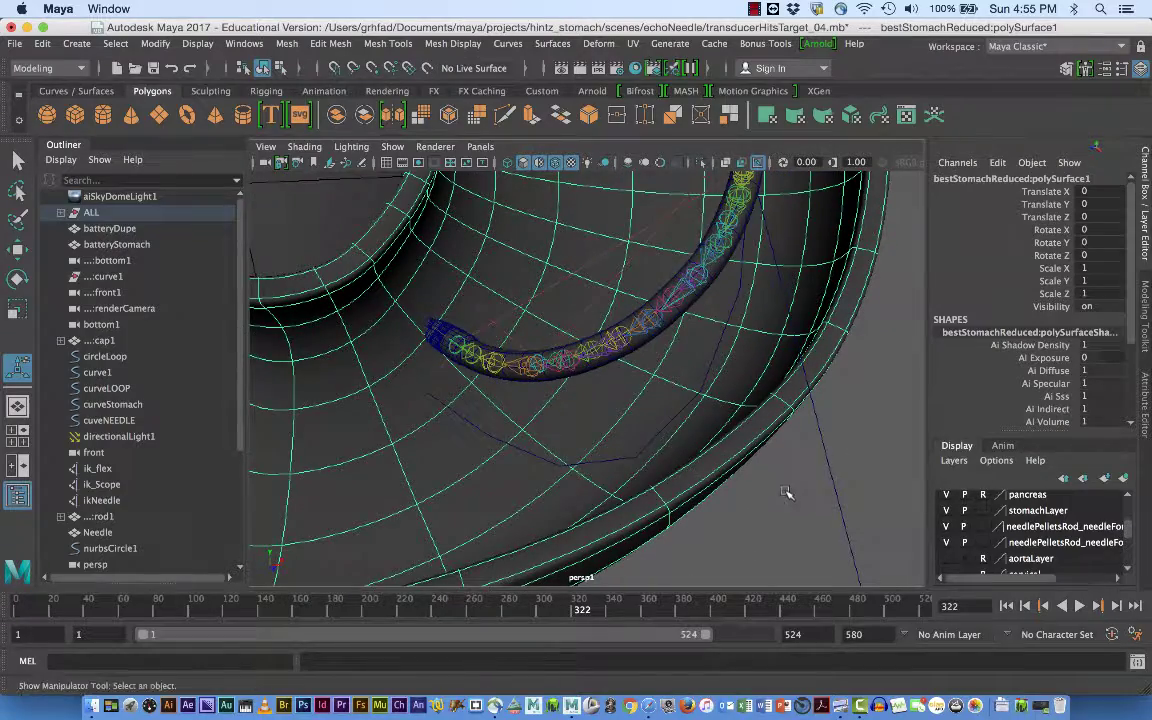
left_click(390, 46)
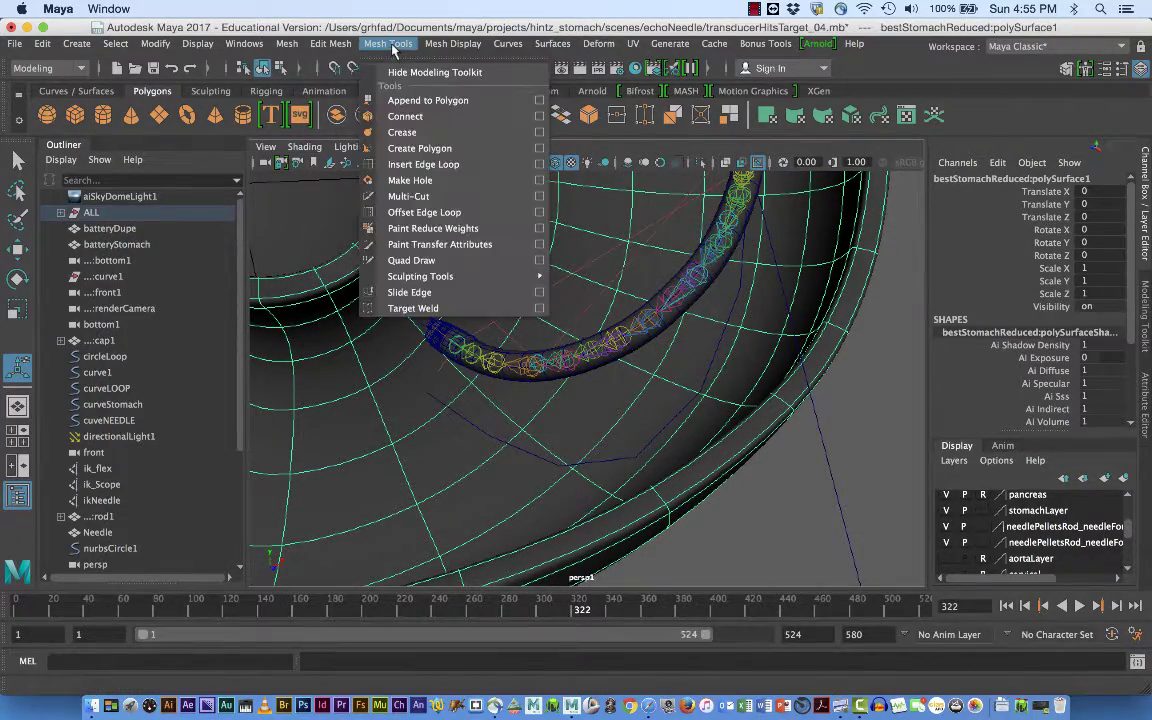
left_click(402, 164)
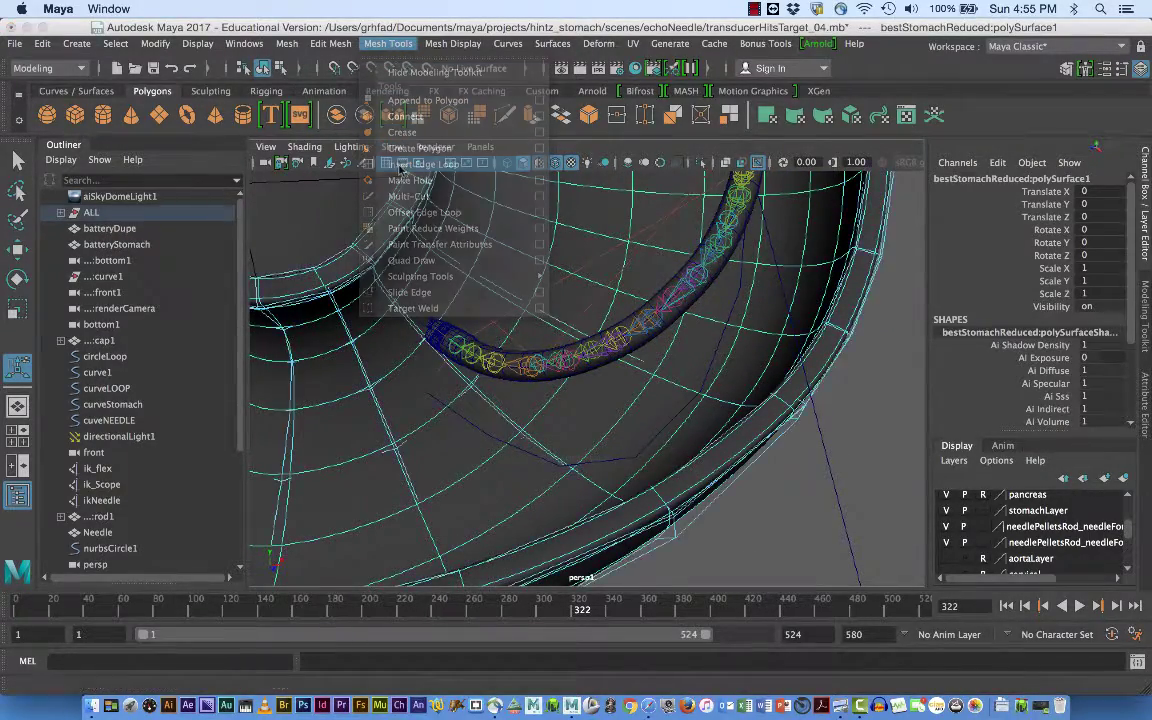
left_click_drag(395, 246, 398, 253)
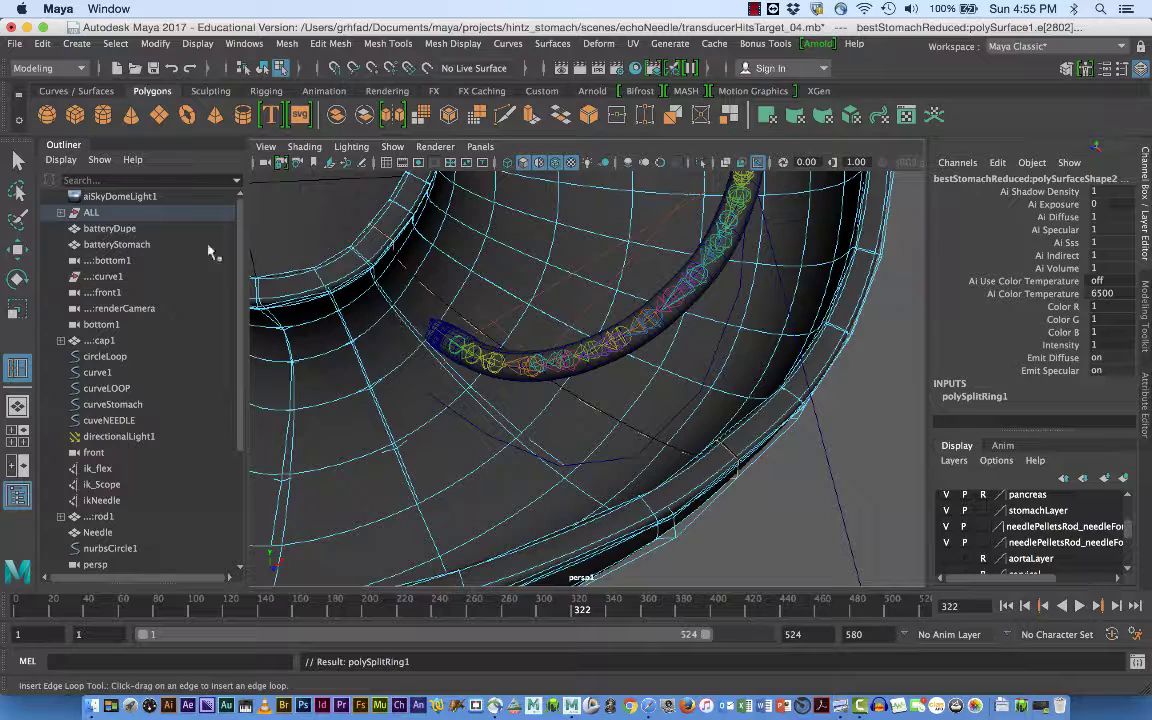
left_click(18, 162)
left_click(715, 521)
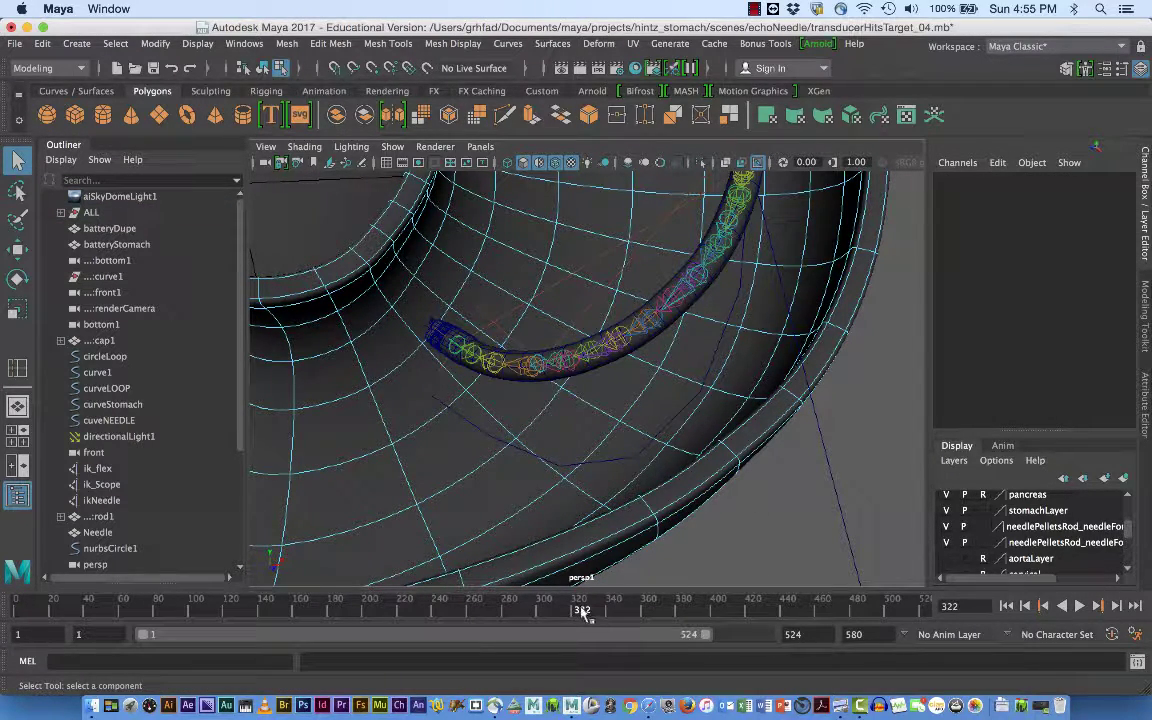
Play and scrub the animation around frames 297 to 302 to examine the scope tip against the stomach wall
key("alt+v")
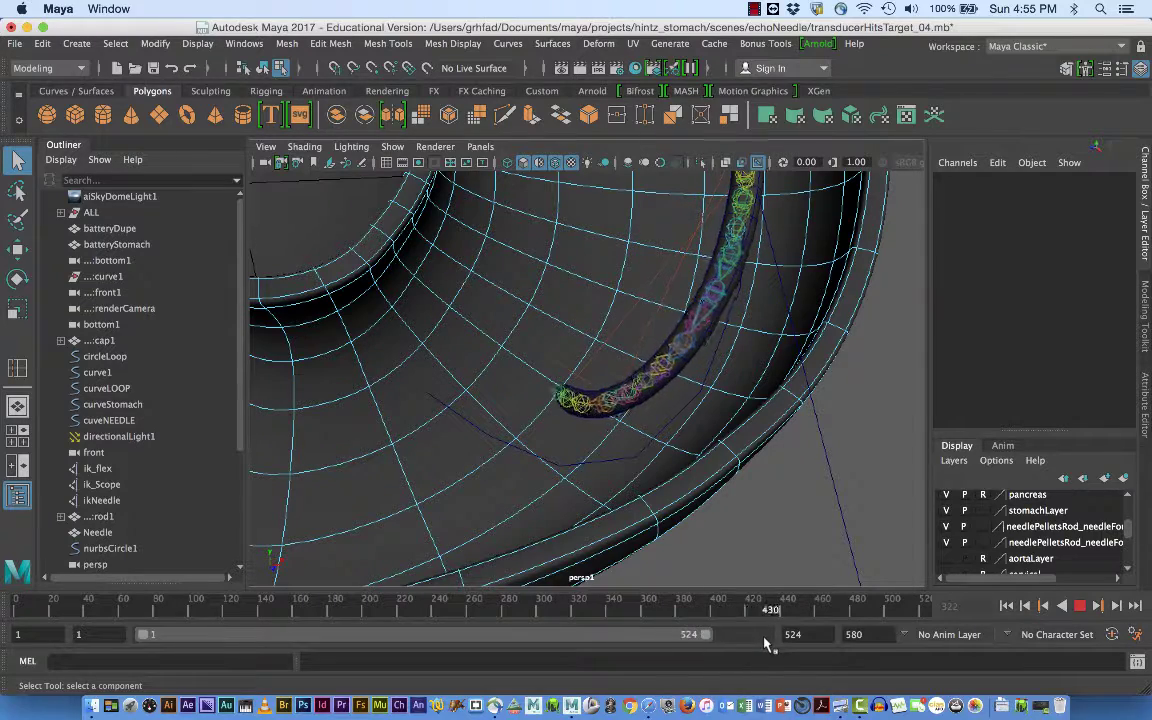
left_click_drag(712, 607, 537, 609)
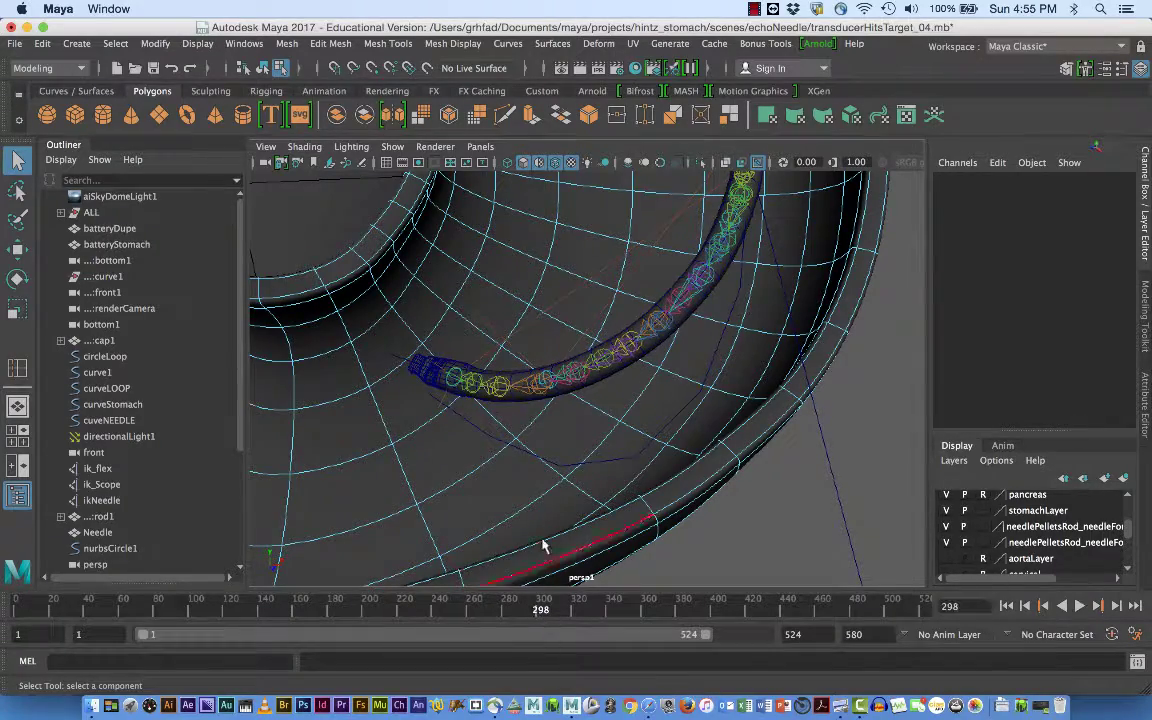
left_click_drag(511, 449, 566, 419, "alt")
right_click_drag(566, 419, 663, 450, "alt")
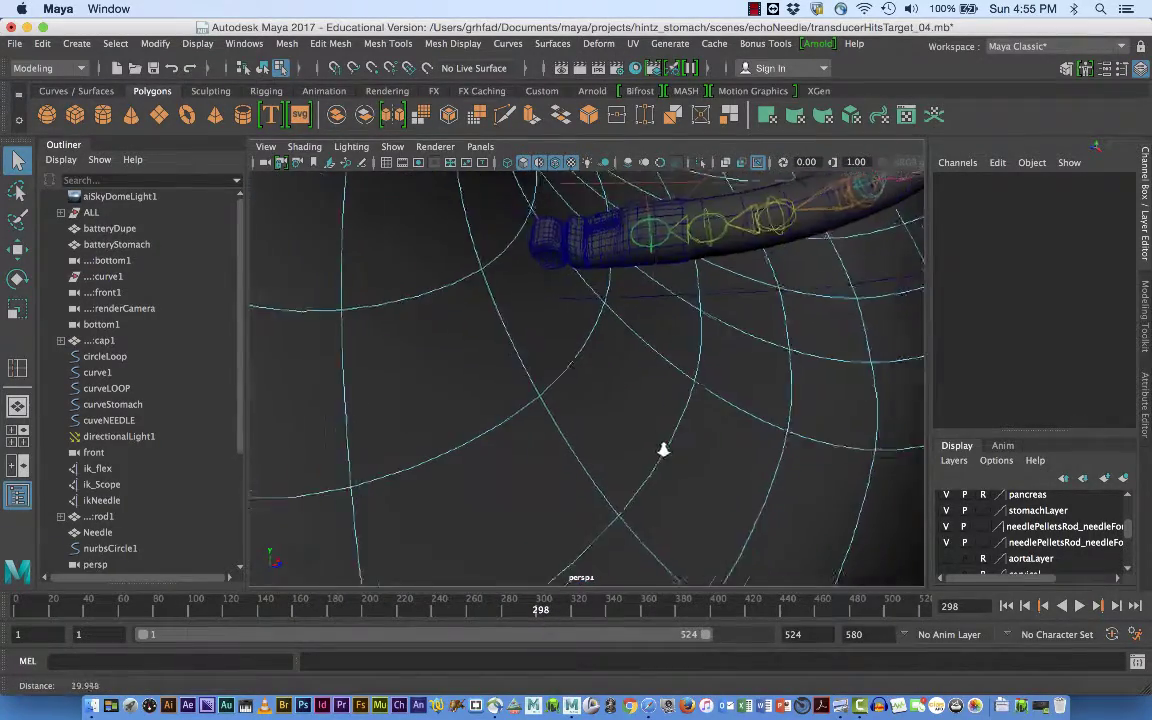
mouse_move(663, 450)
left_mouse_down("alt")
mouse_move(677, 447)
mouse_move(676, 458)
left_mouse_up("alt")
left_click(541, 613)
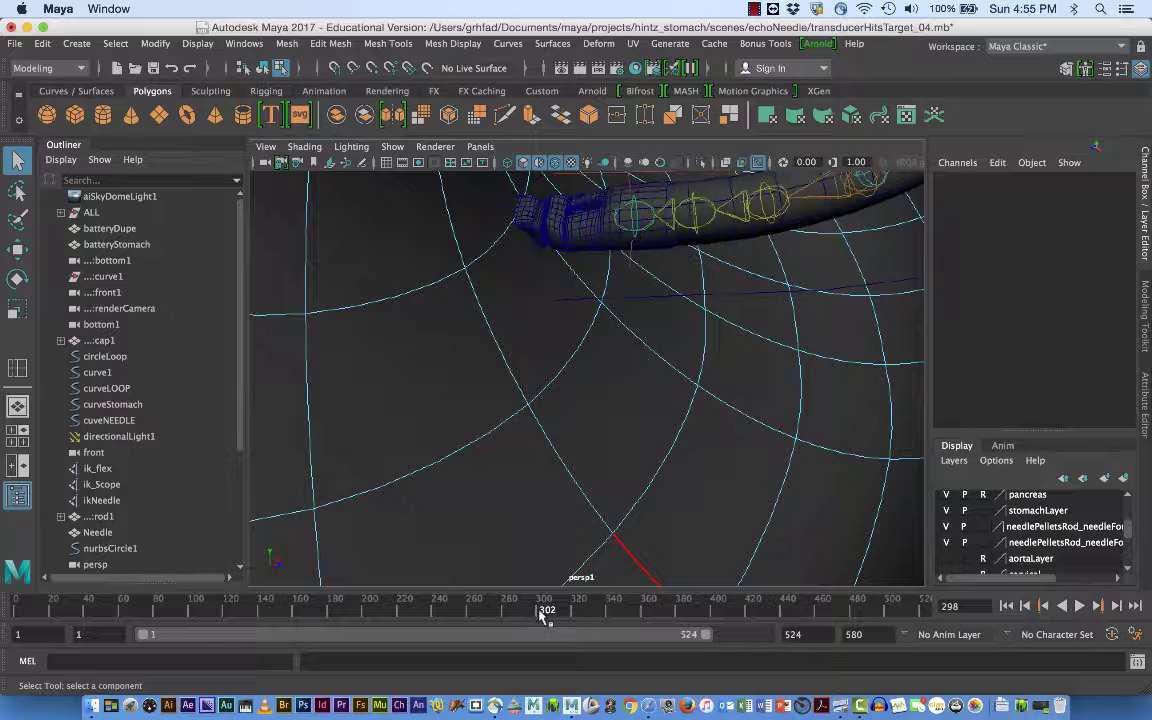
left_click_drag(540, 612, 533, 613)
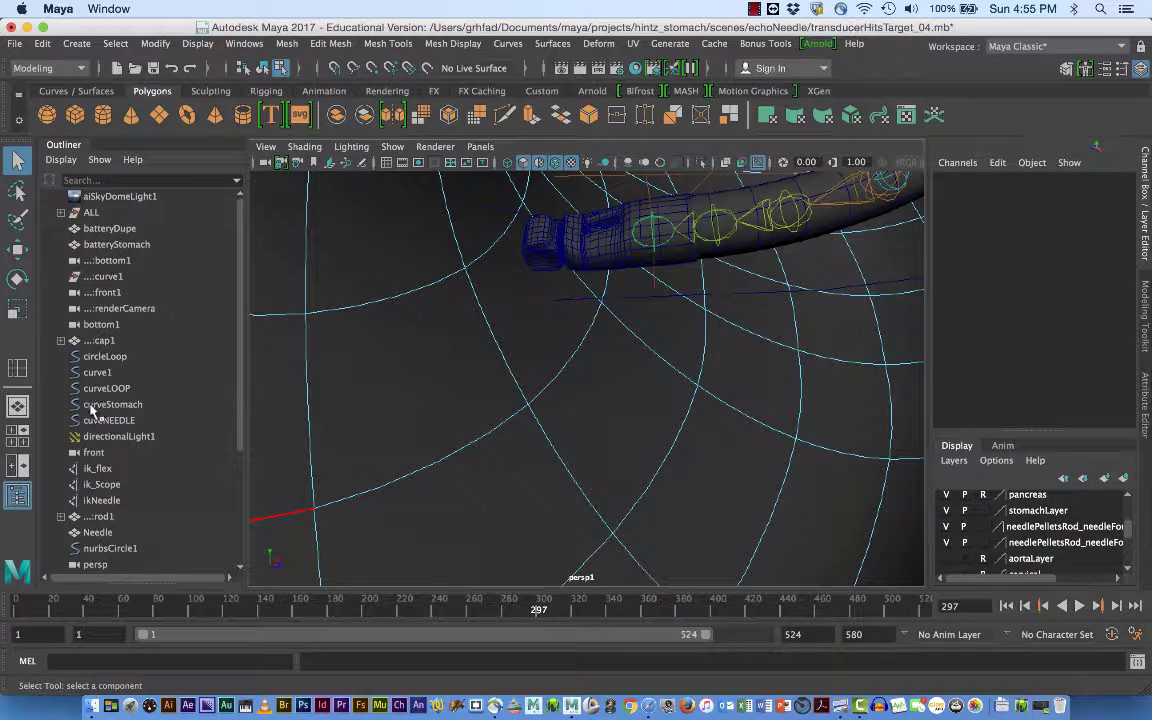
Select the ik_Scope handle, play a few frames of its animation and set the current time to frame 296
left_click(101, 484)
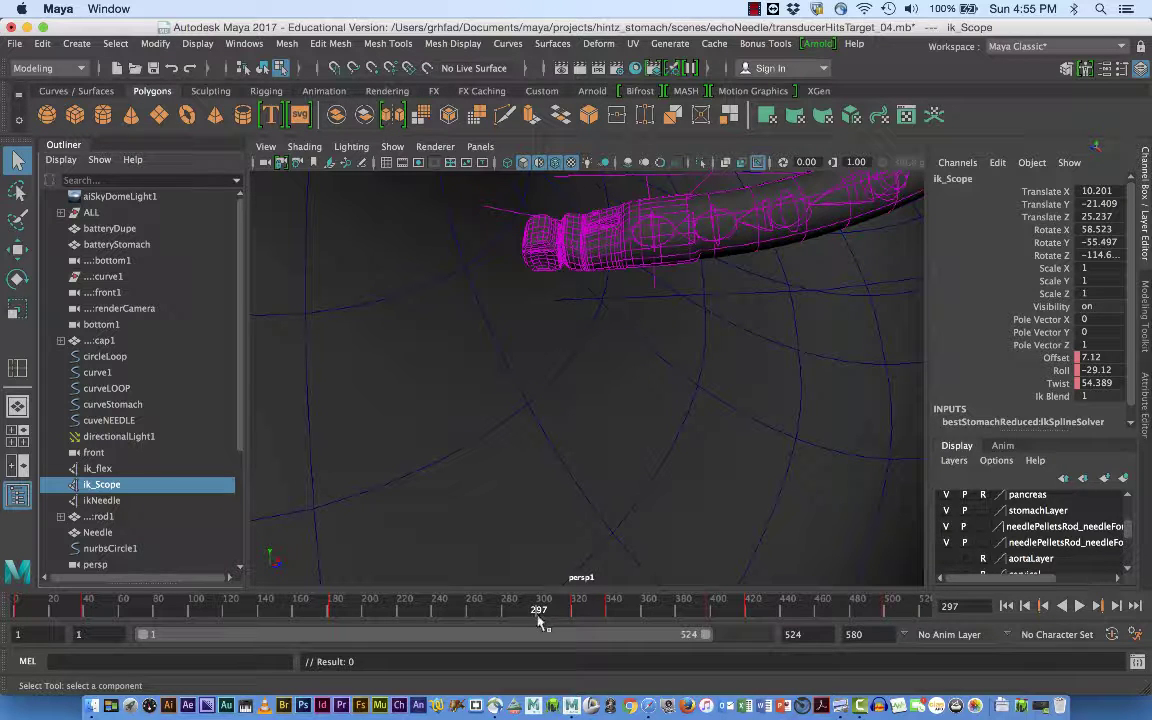
key("alt+v")
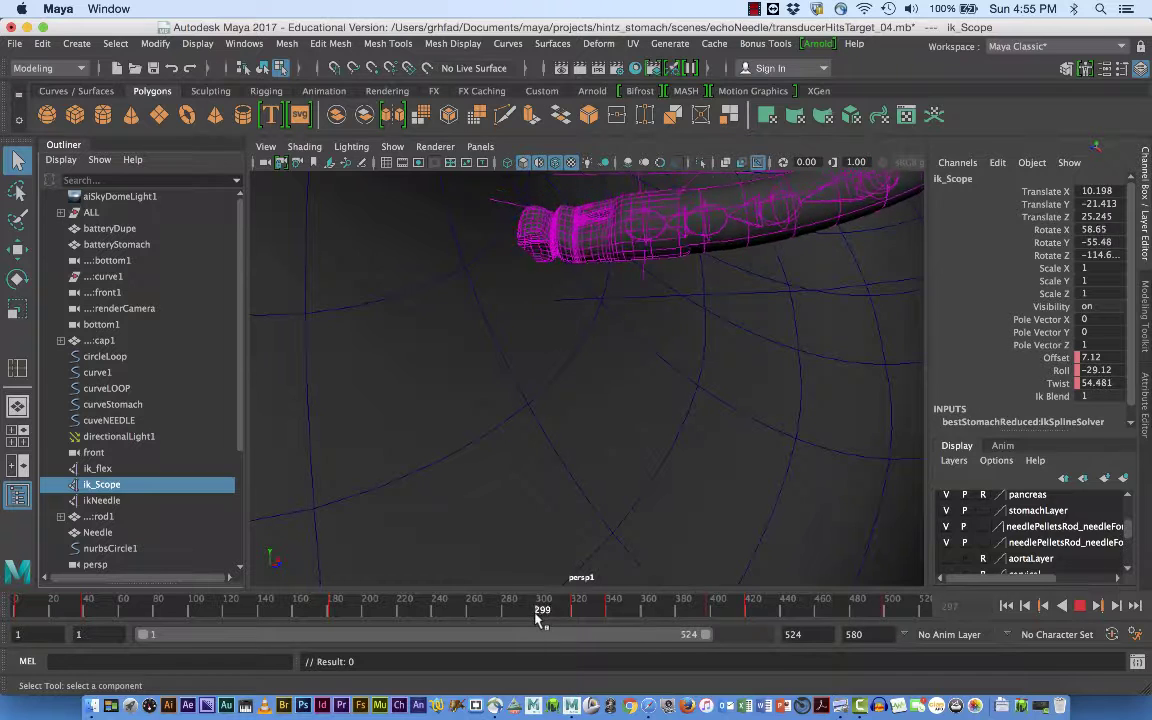
left_click_drag(535, 615, 531, 620)
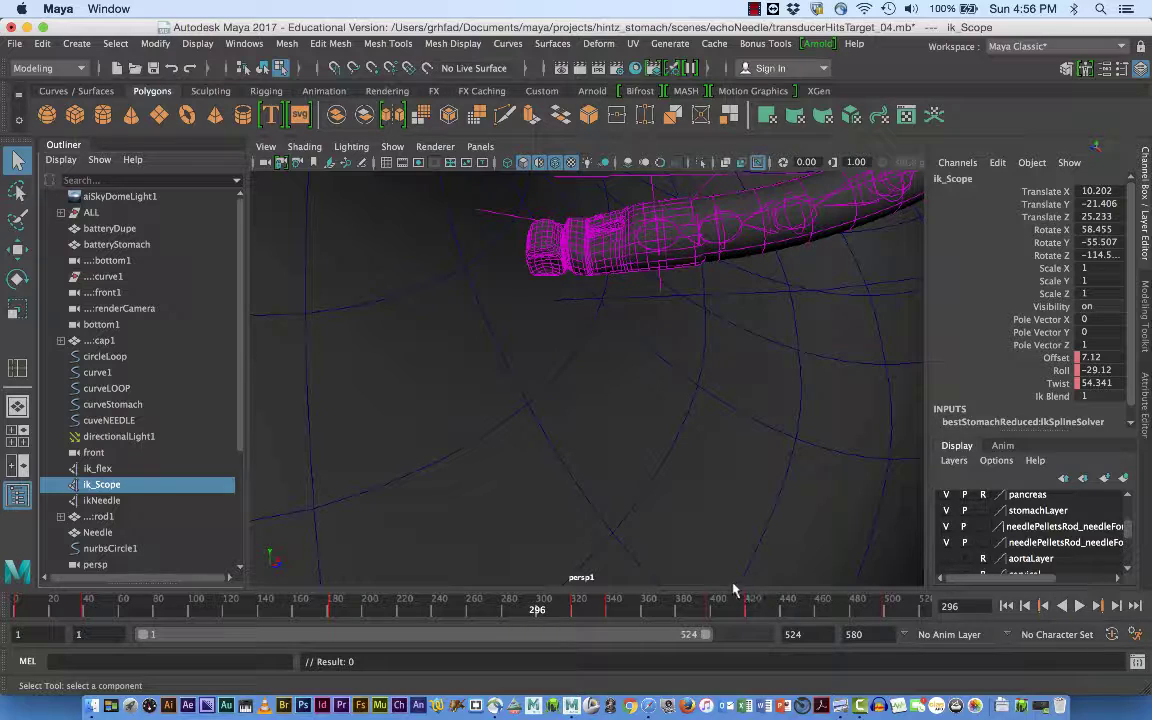
Bring the whole stomach into view and switch its mesh from component selection back to object mode
right_click_drag(731, 488, 452, 454, "alt")
left_click_drag(452, 454, 548, 545, "alt")
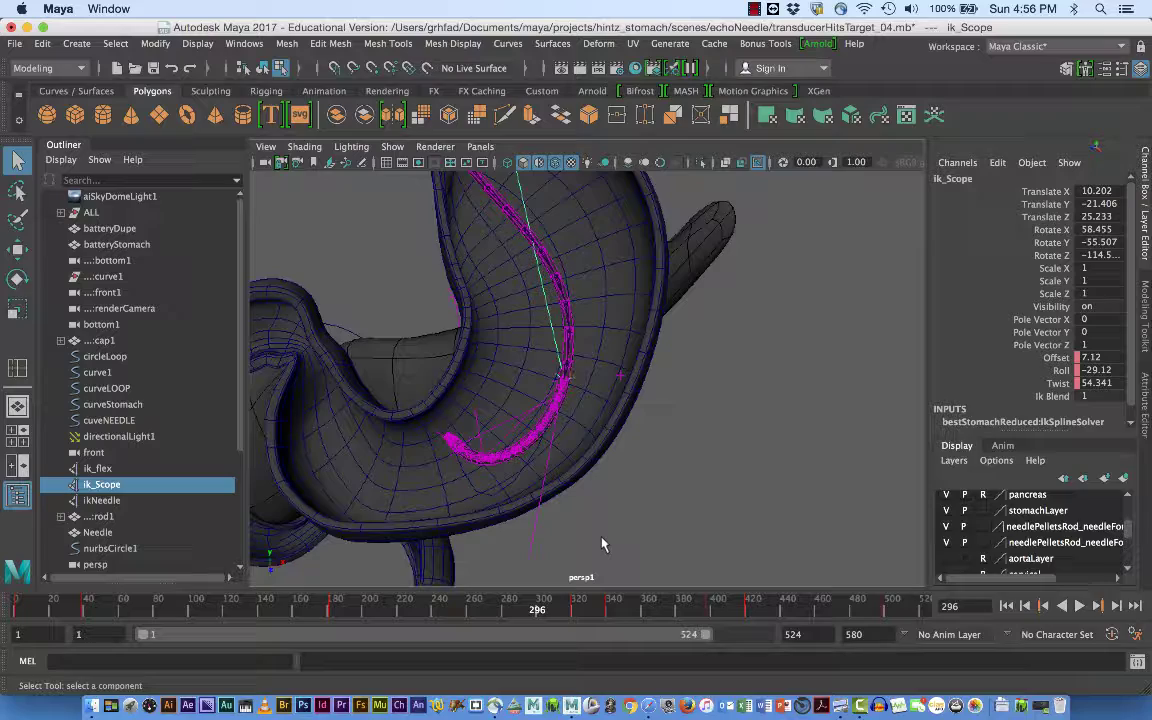
middle_click_drag(604, 540, 496, 563, "alt")
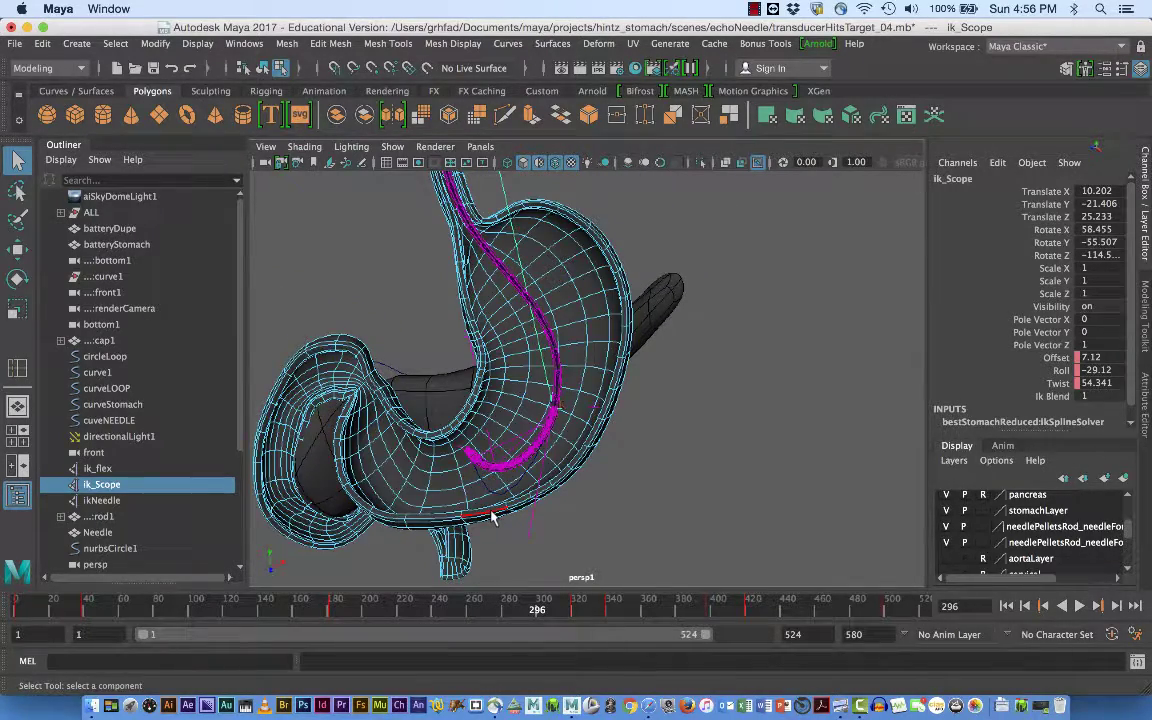
right_click_drag(489, 244, 562, 219)
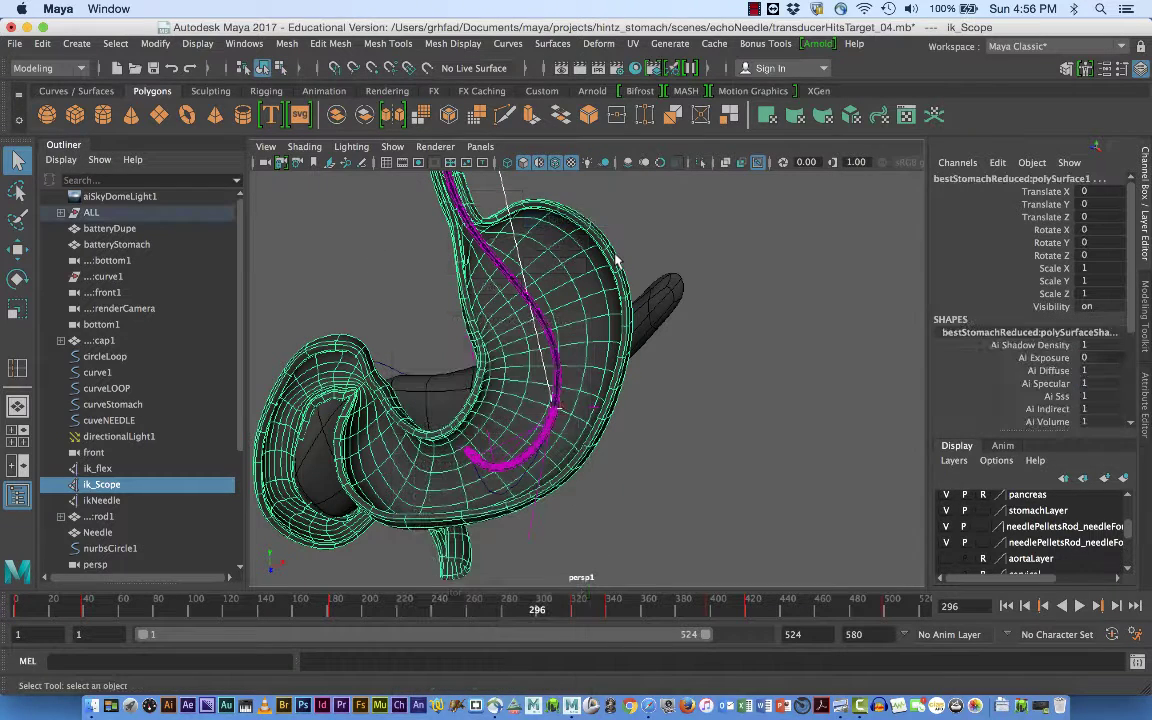
left_click(754, 9)
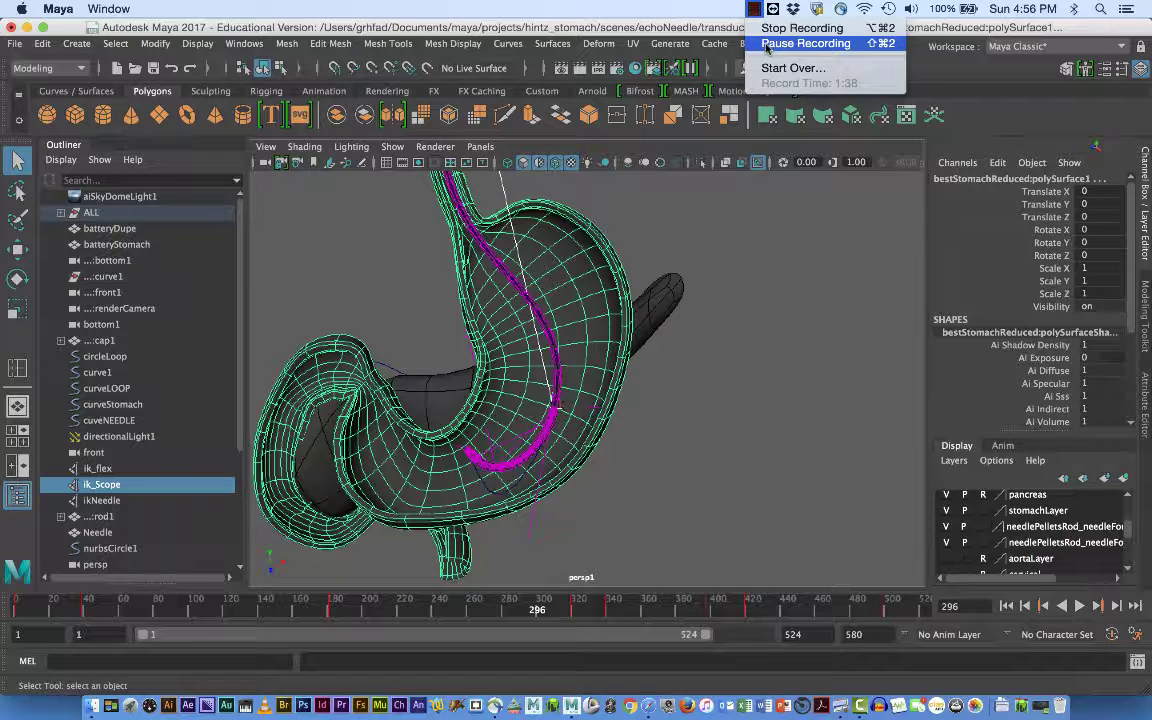
left_click(767, 47)
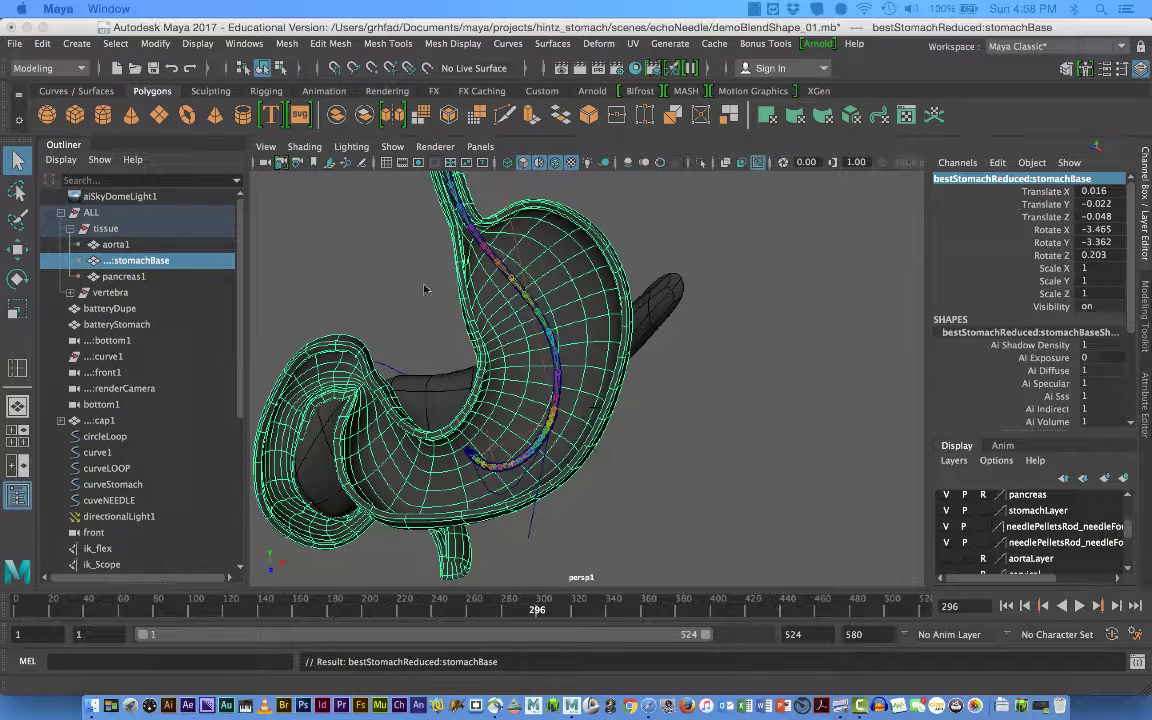
Try to copy the stomachBase mesh and move it away along X, and undo the move
left_click(44, 45)
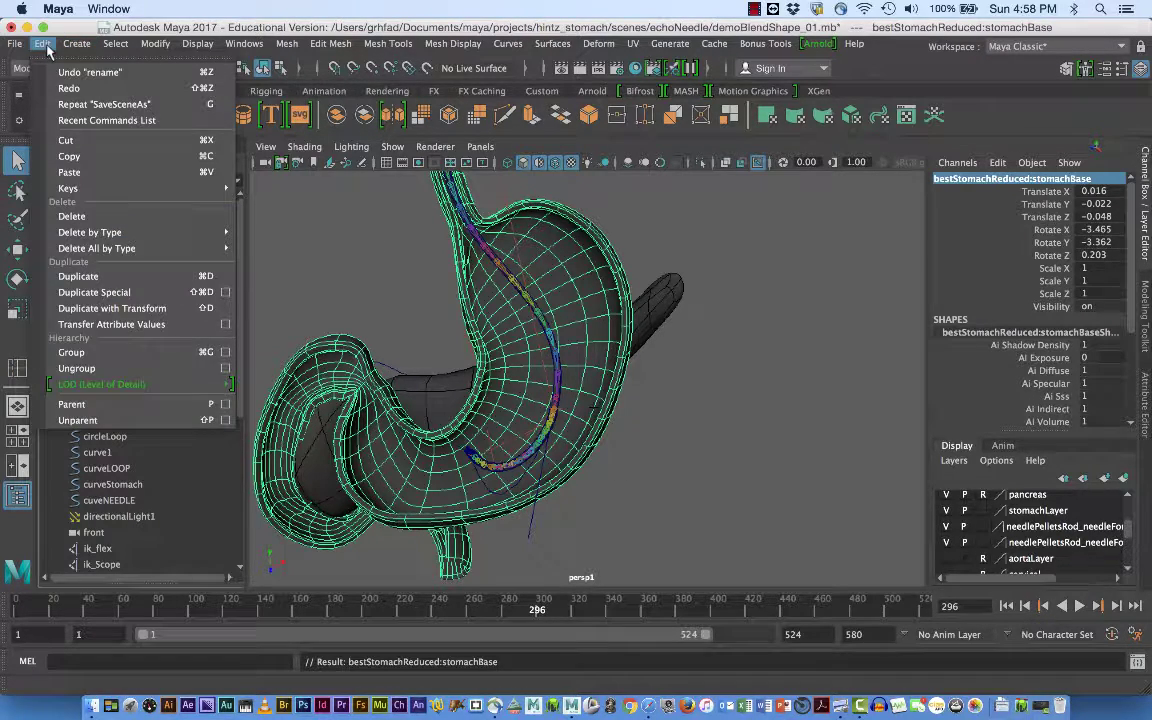
left_click(82, 157)
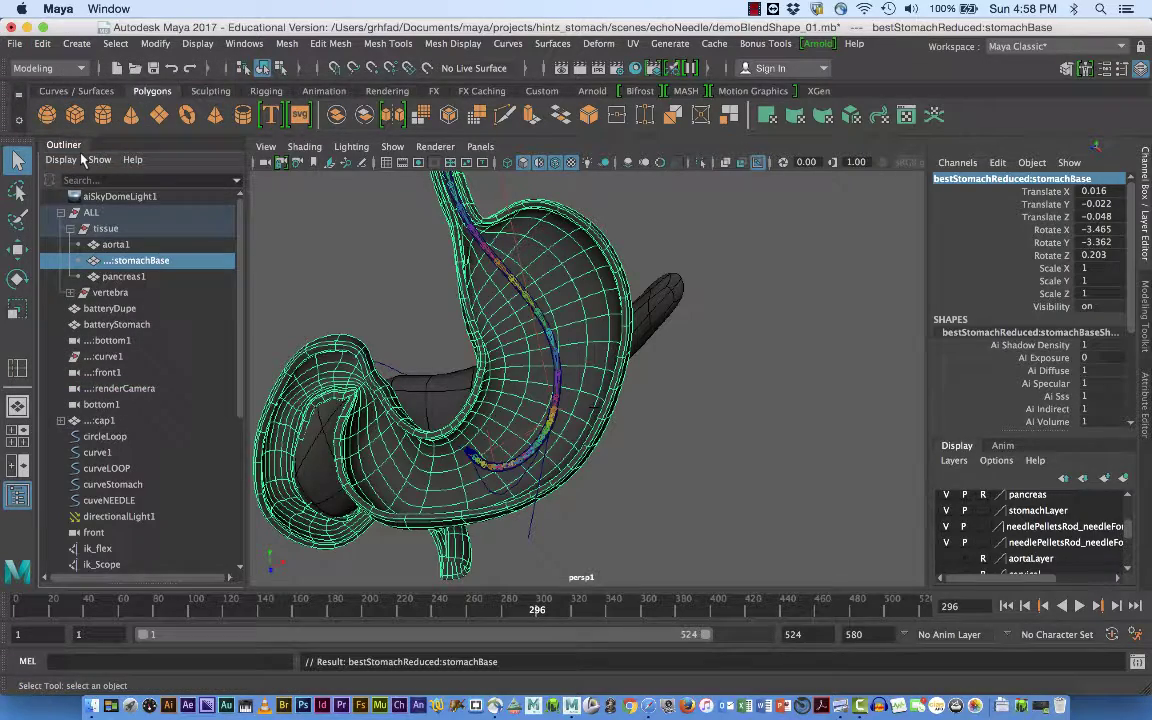
key("w")
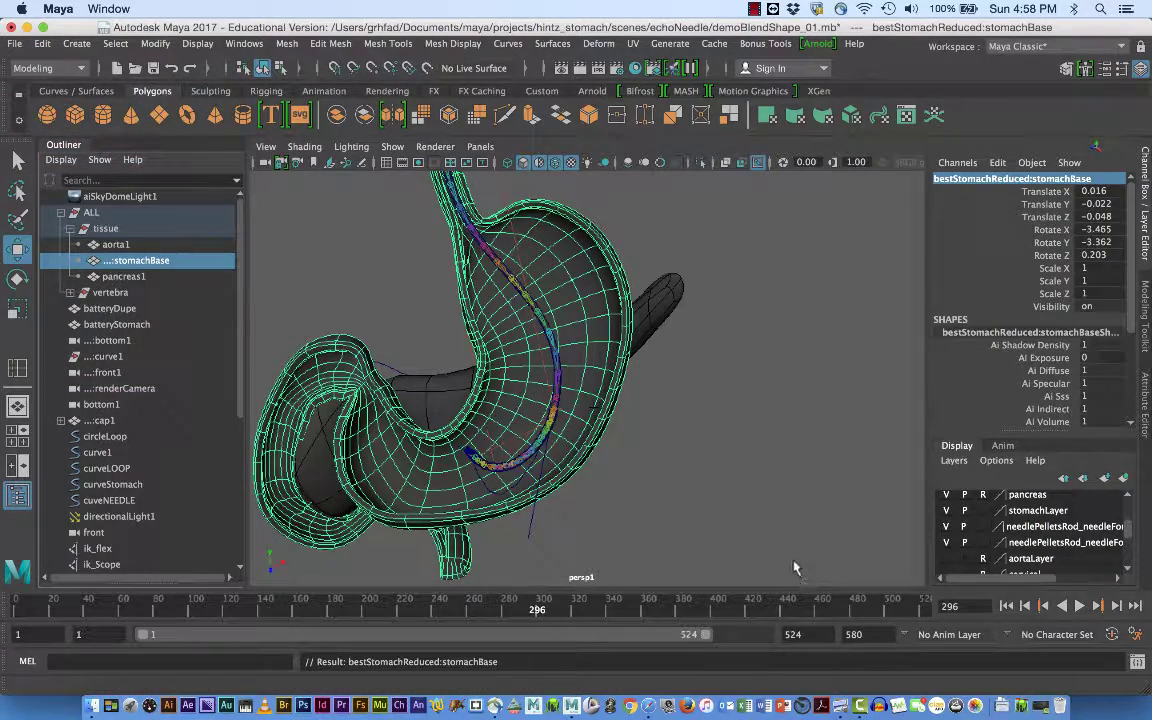
left_click_drag(741, 536, 715, 453, "alt")
right_click_drag(715, 453, 625, 478, "alt")
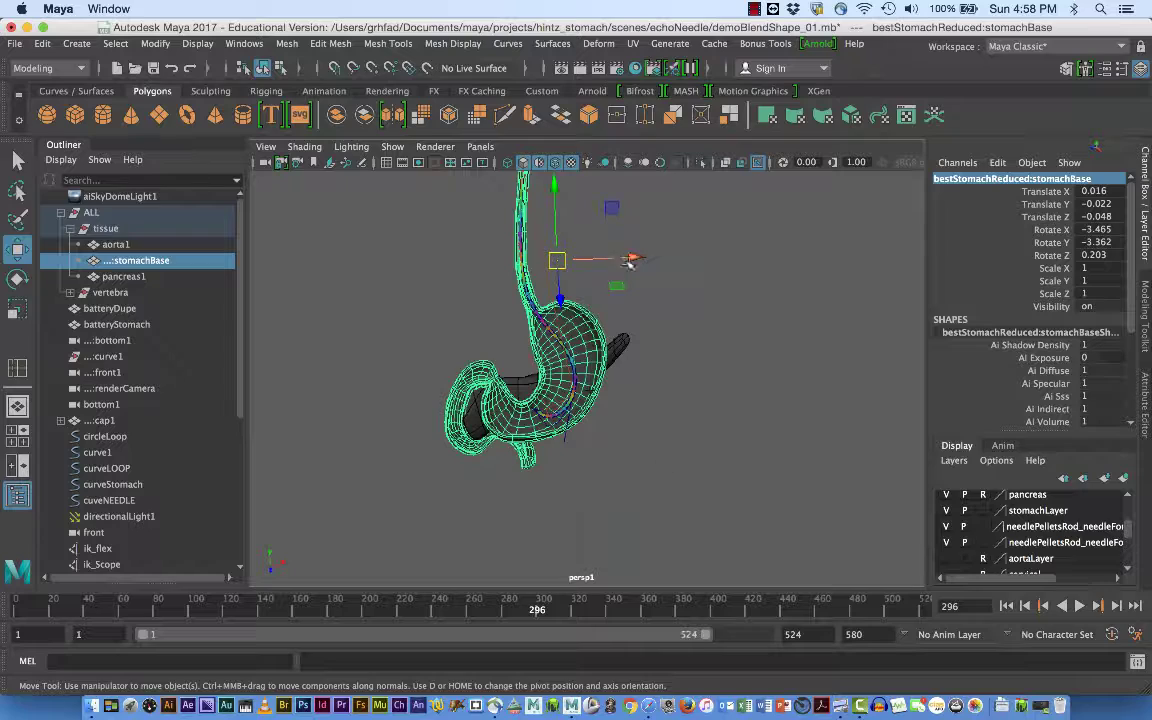
left_click_drag(640, 259, 834, 250)
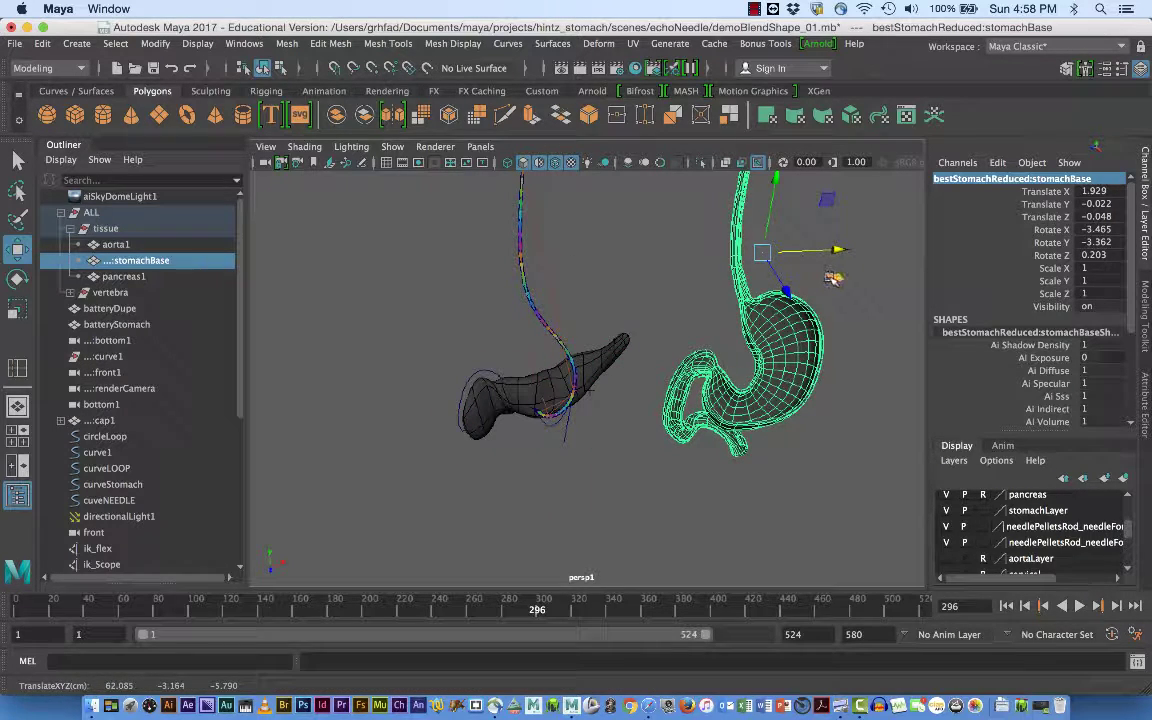
key("z")
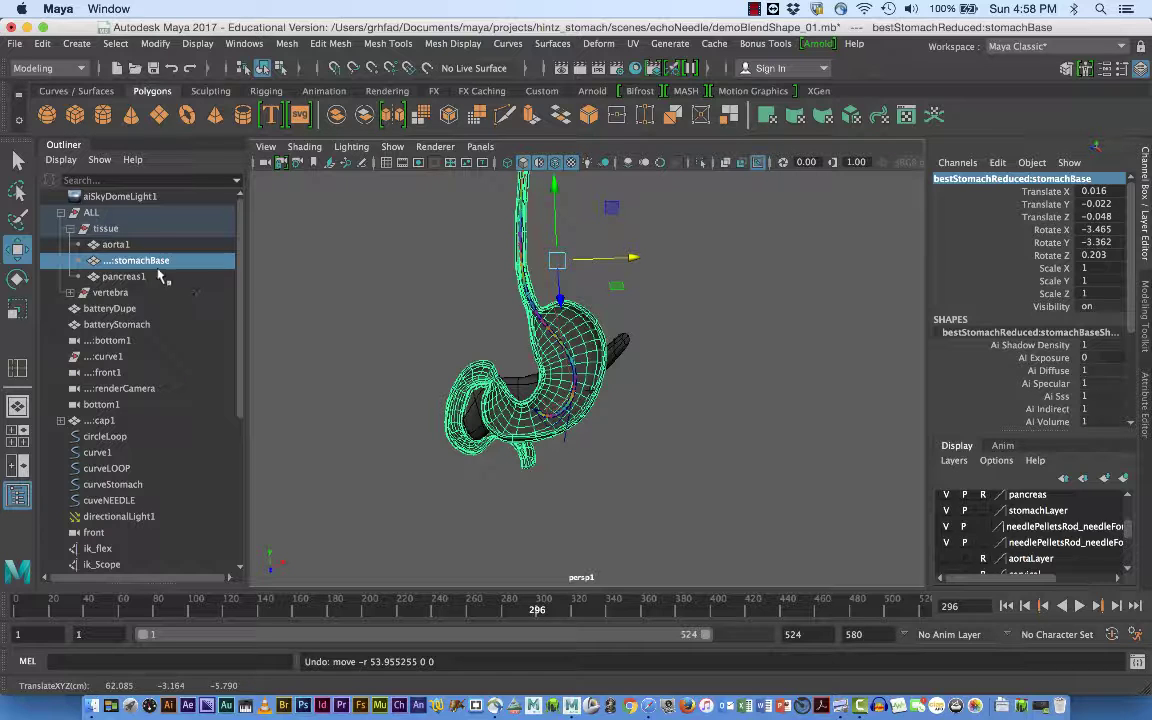
Reselect the stomachBase mesh and delete its construction history
left_click(689, 453)
left_click(597, 325)
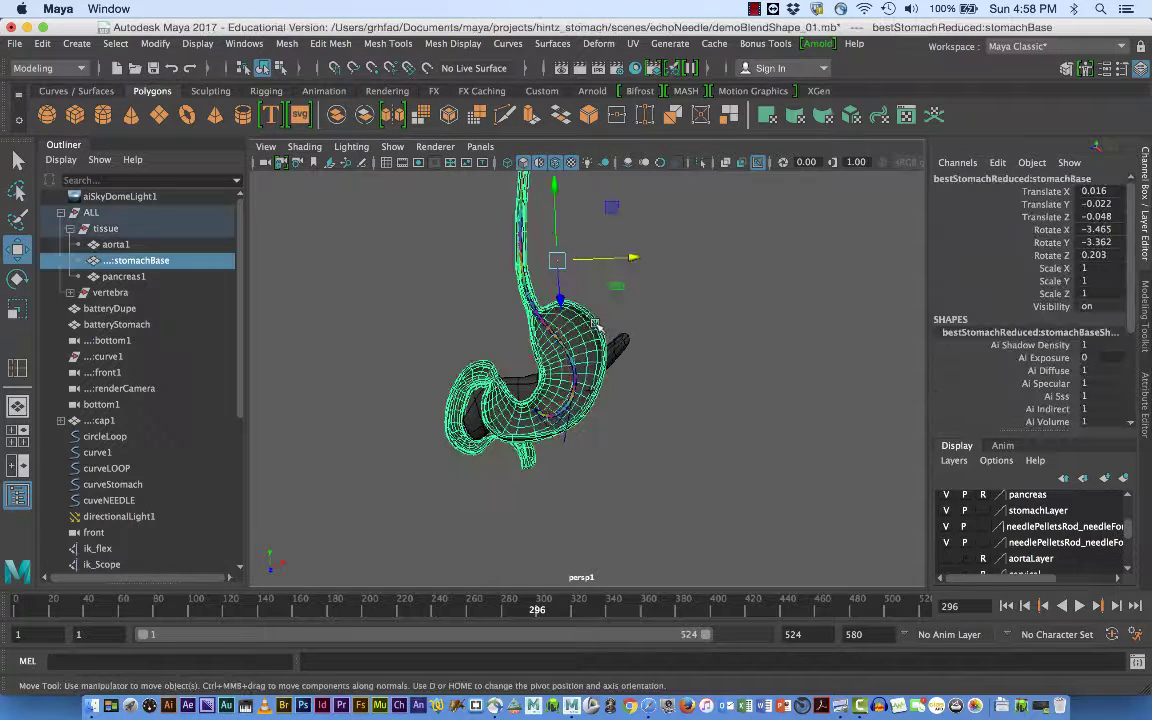
left_click(42, 44)
mouse_move(150, 232)
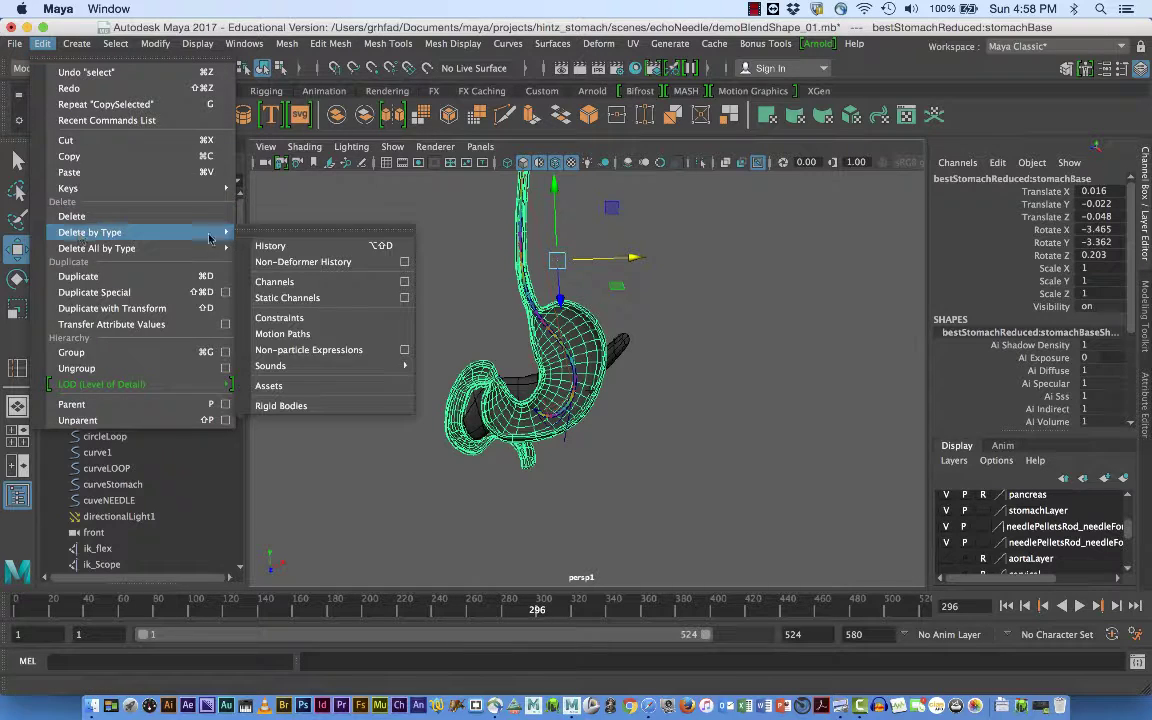
left_click(285, 232)
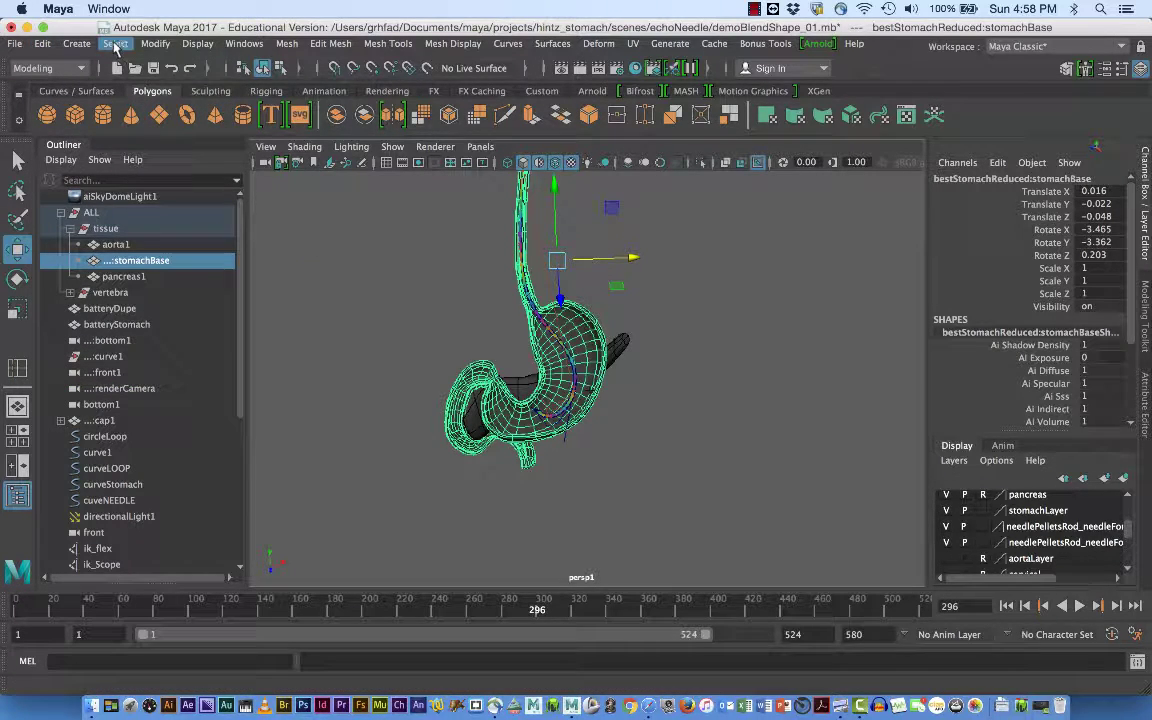
Freeze the transformations of the stomachBase mesh and center its pivot
left_click(155, 44)
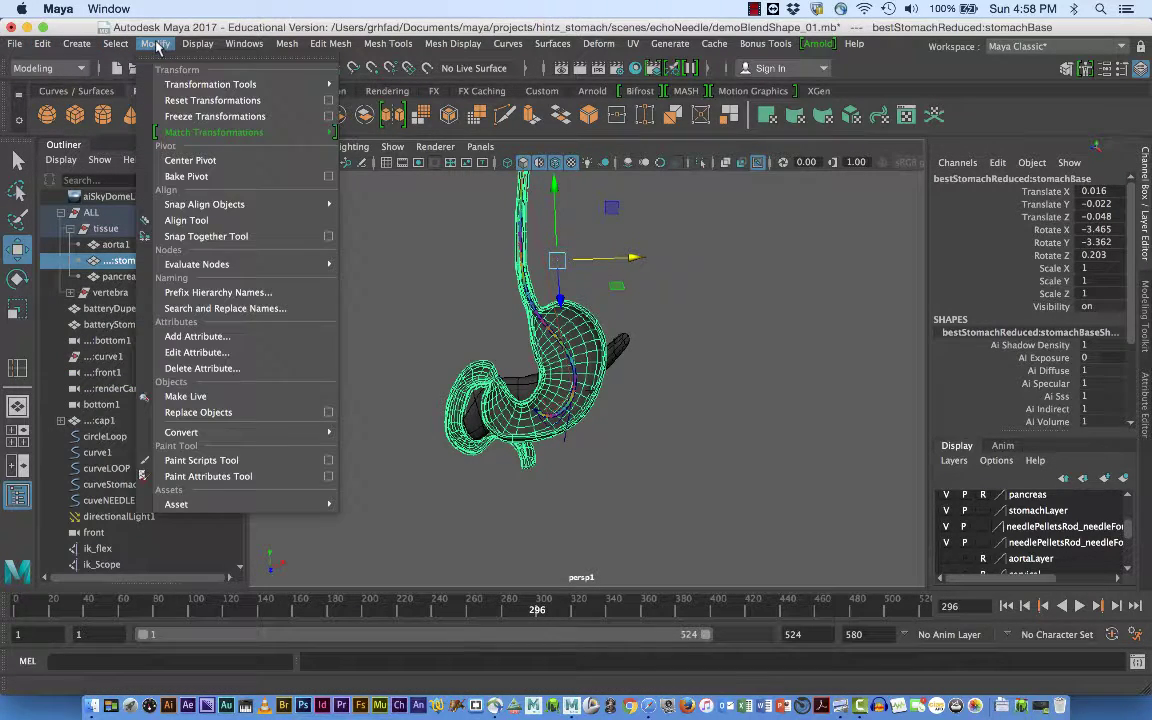
left_click(176, 116)
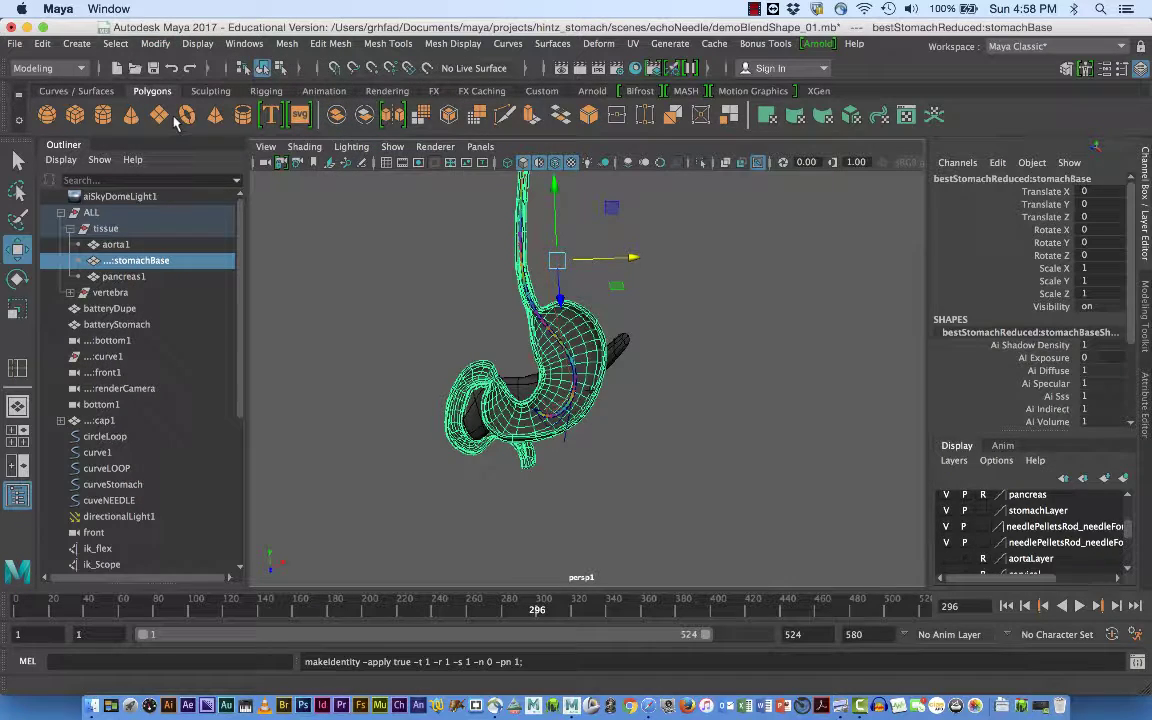
left_click(155, 44)
left_click(170, 161)
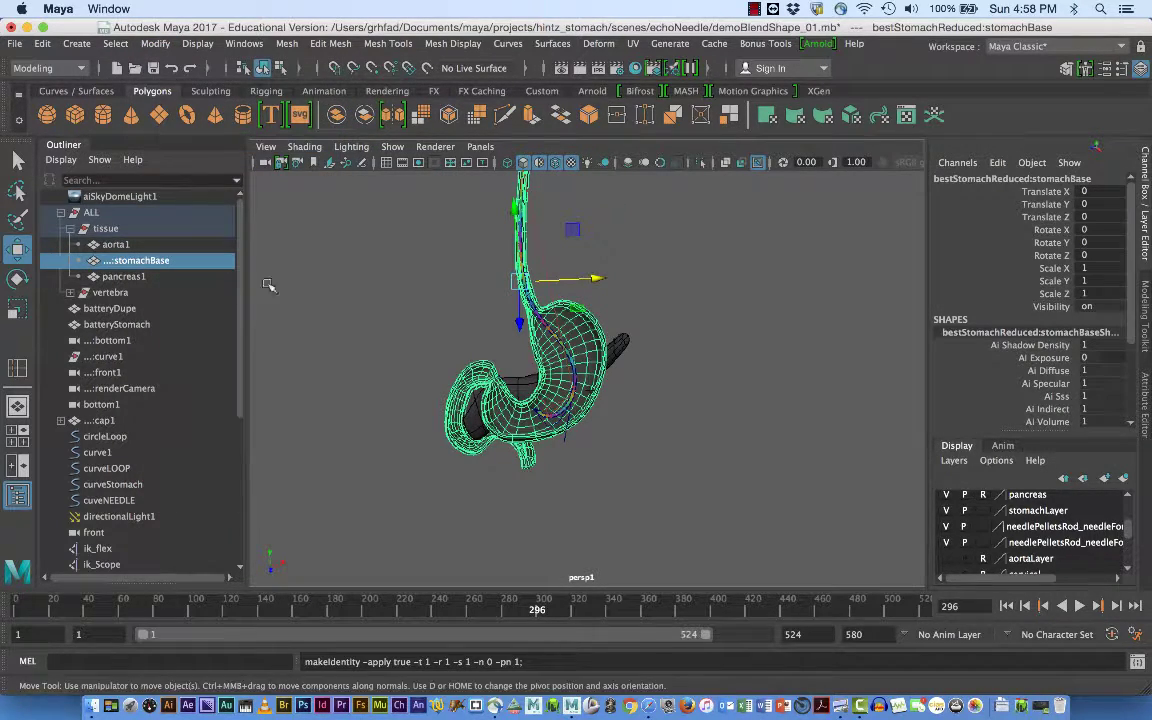
Duplicate the stomachBase mesh and move the copy about 1.709 units along X, clear of the original
left_click(42, 44)
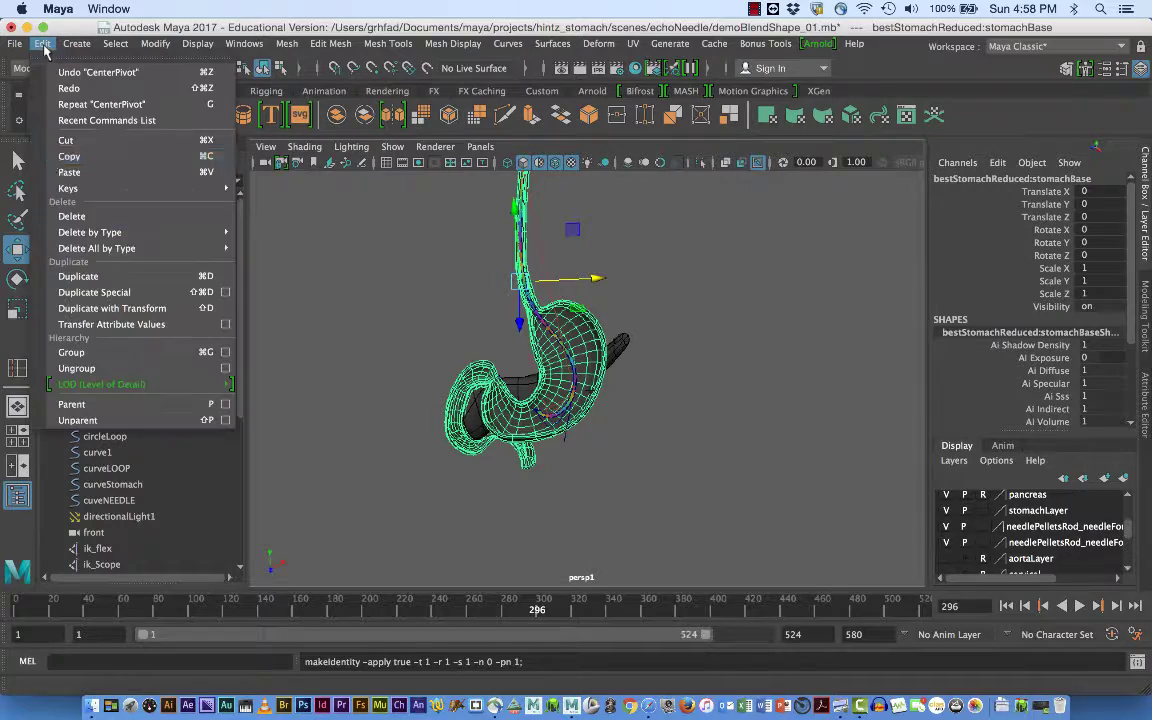
left_click(68, 276)
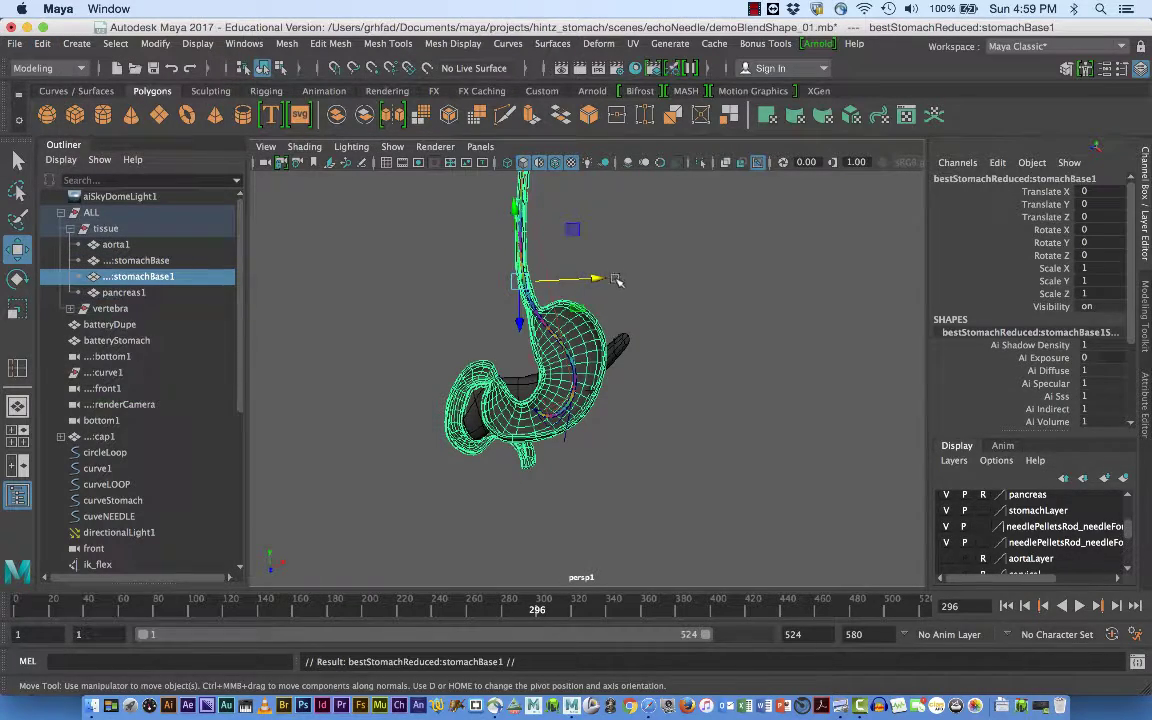
left_click_drag(597, 278, 796, 303)
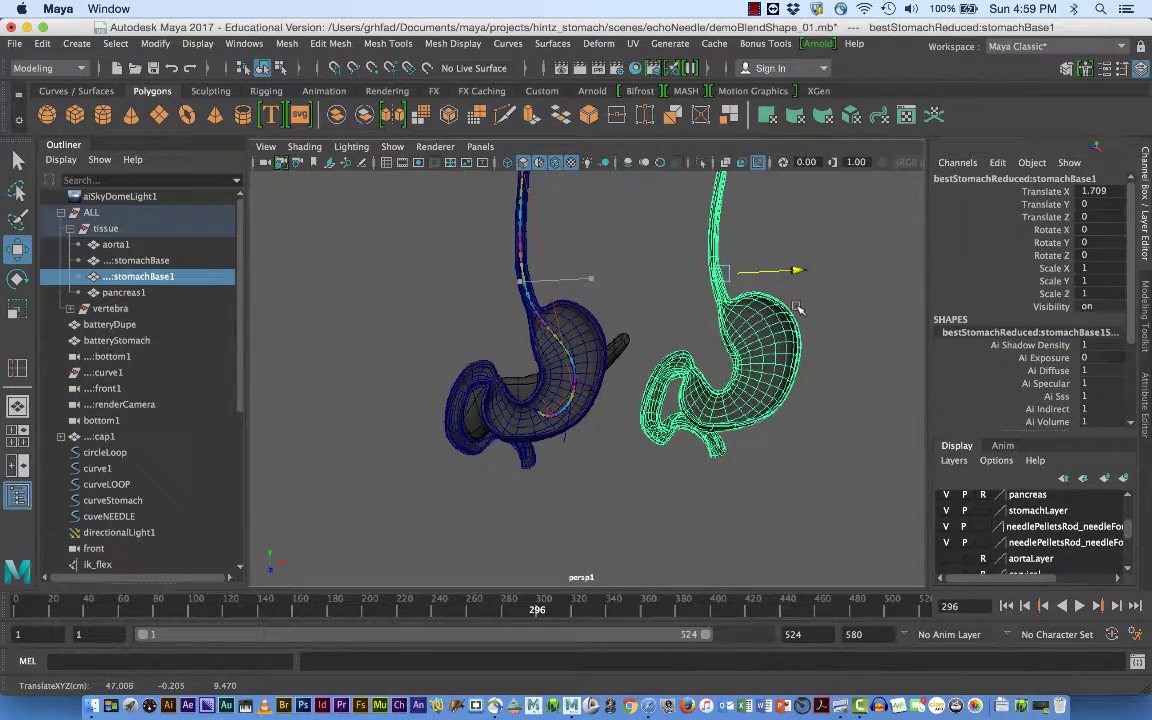
Try to rename the duplicated stomach mesh in the Outliner, replacing Base1 with TopTarget
left_click(163, 274)
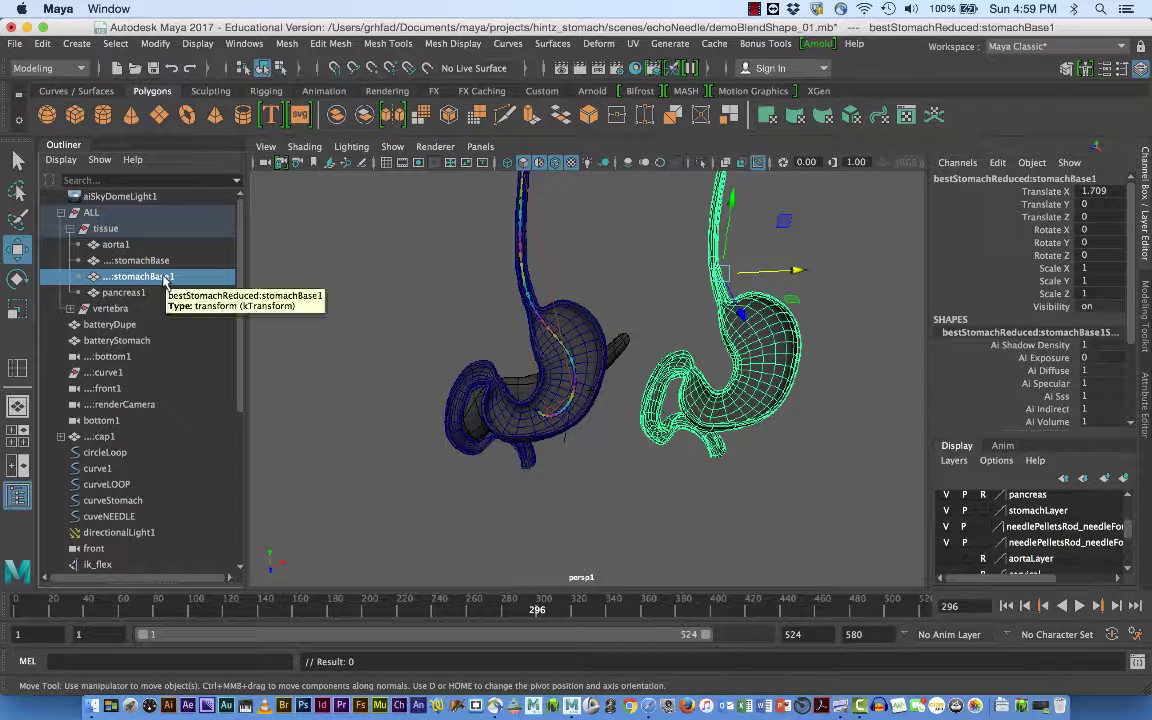
double_click(163, 276)
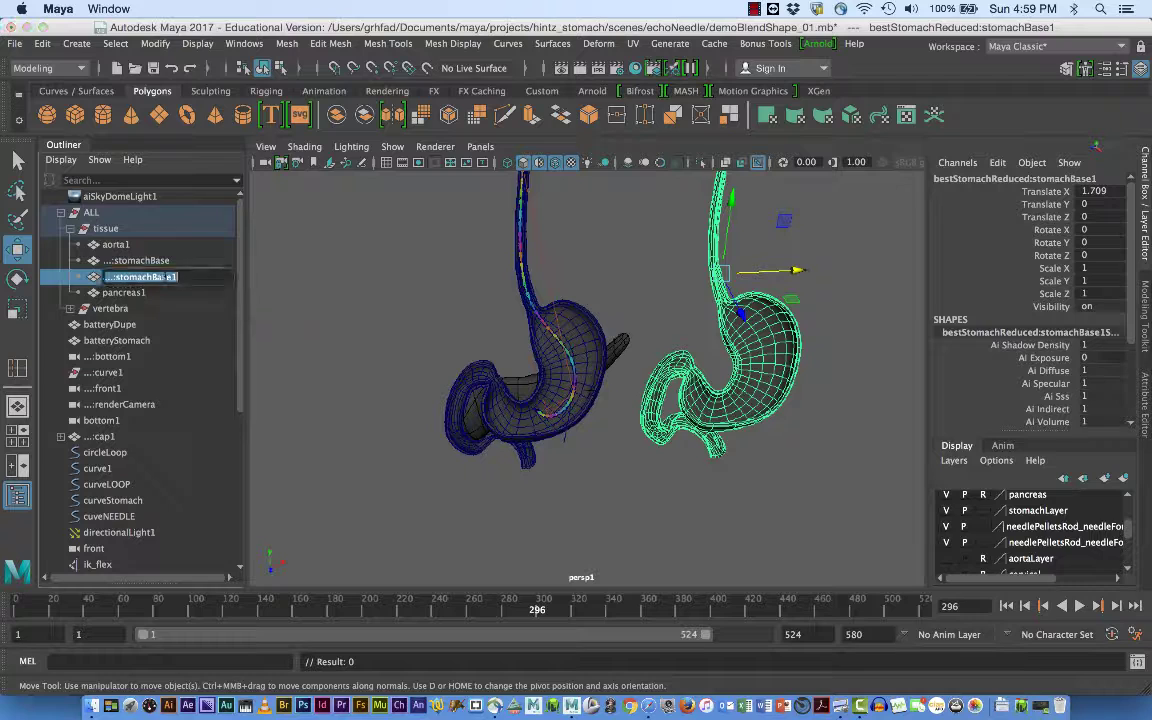
left_click_drag(176, 276, 147, 276)
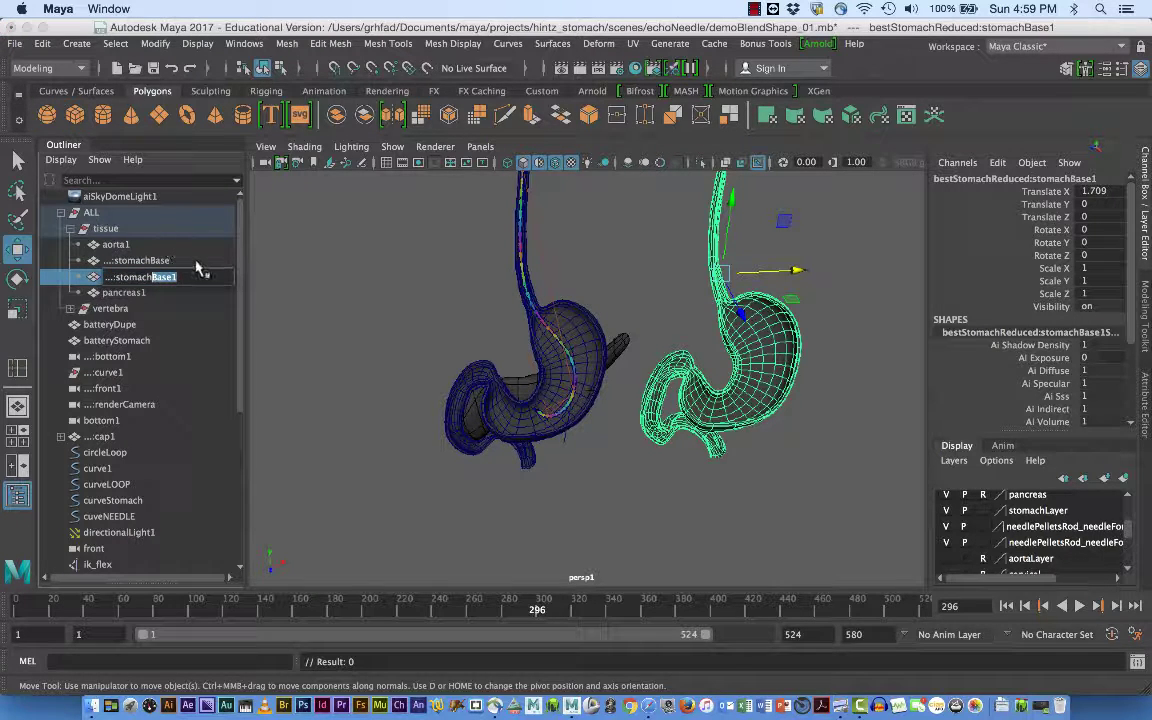
type("TopTarget")
key("Return")
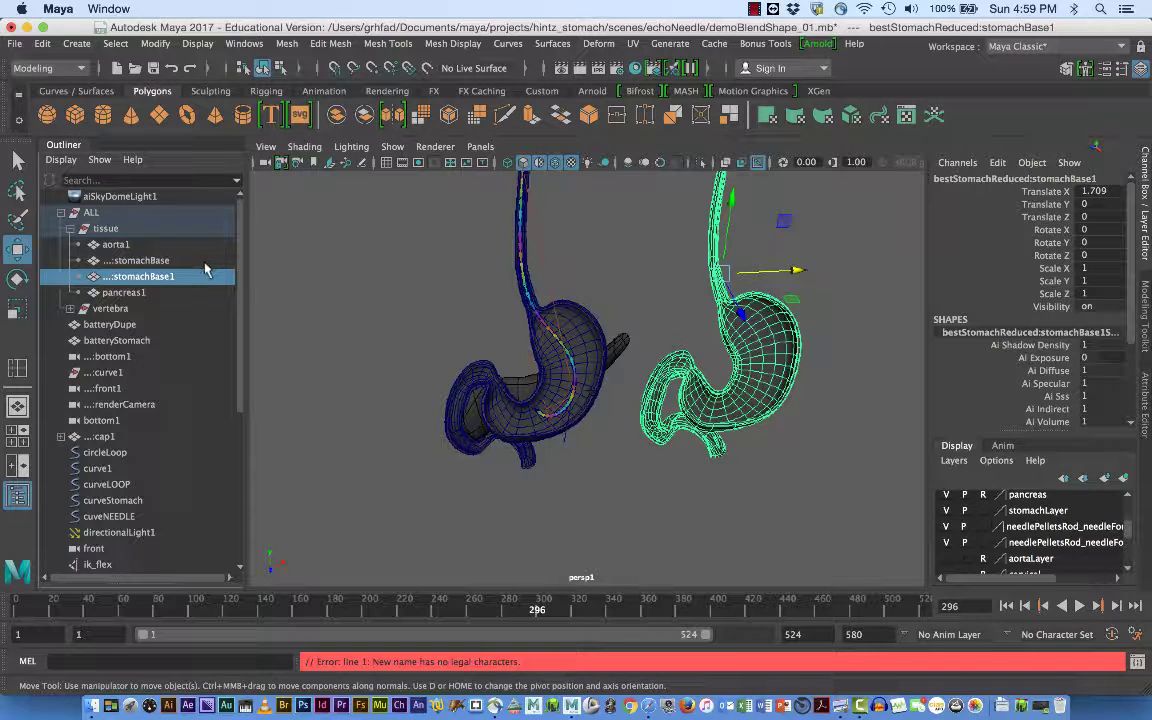
double_click(150, 276)
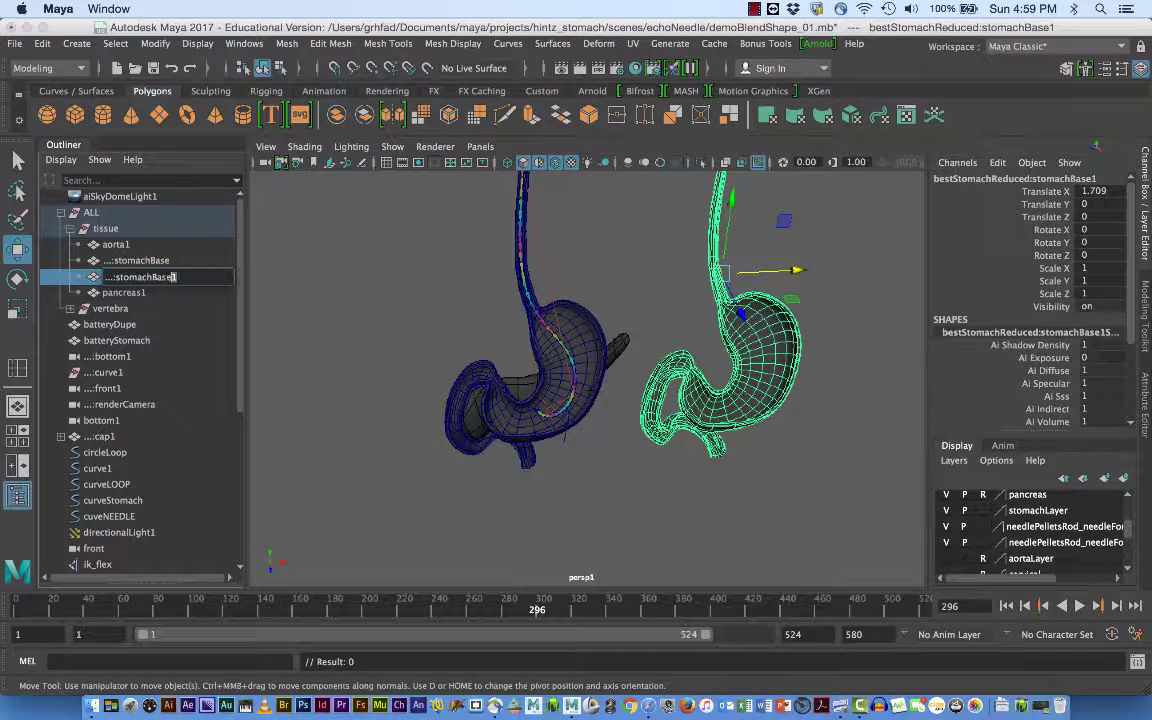
left_click_drag(152, 277, 178, 277)
Rename the duplicated stomach mesh as stomachTopTarget in the Channel Box, keeping its bestStomachReduced prefix
left_click(957, 181)
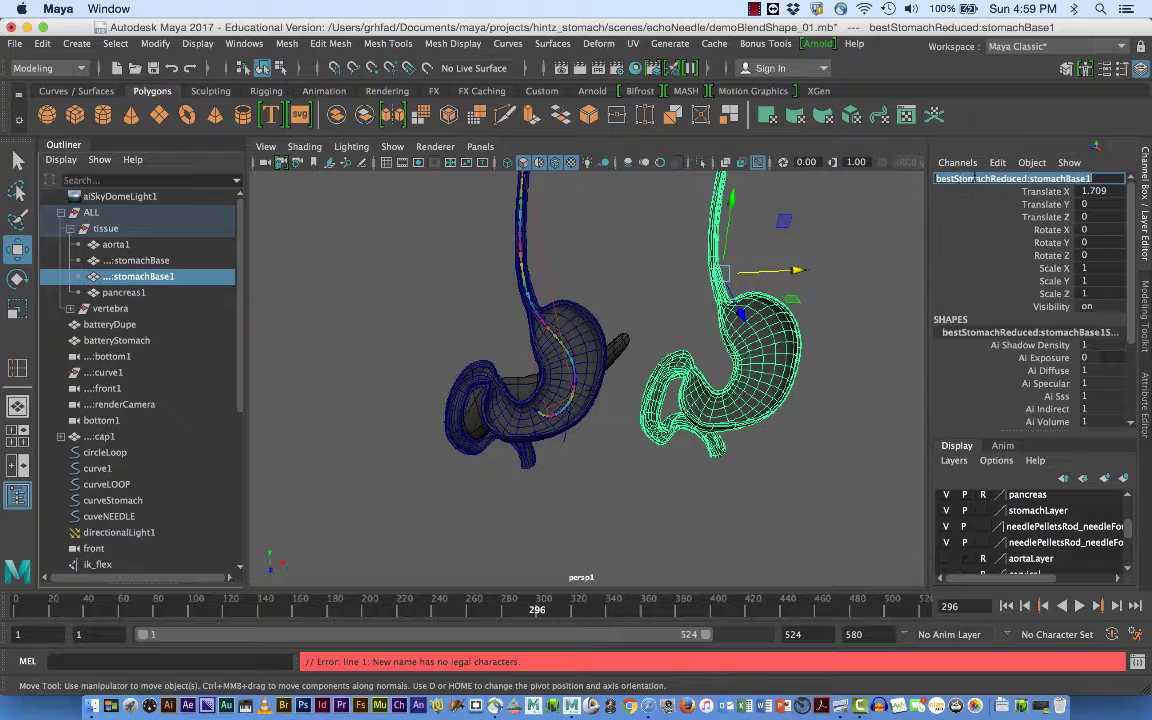
left_click_drag(1066, 178, 1092, 178)
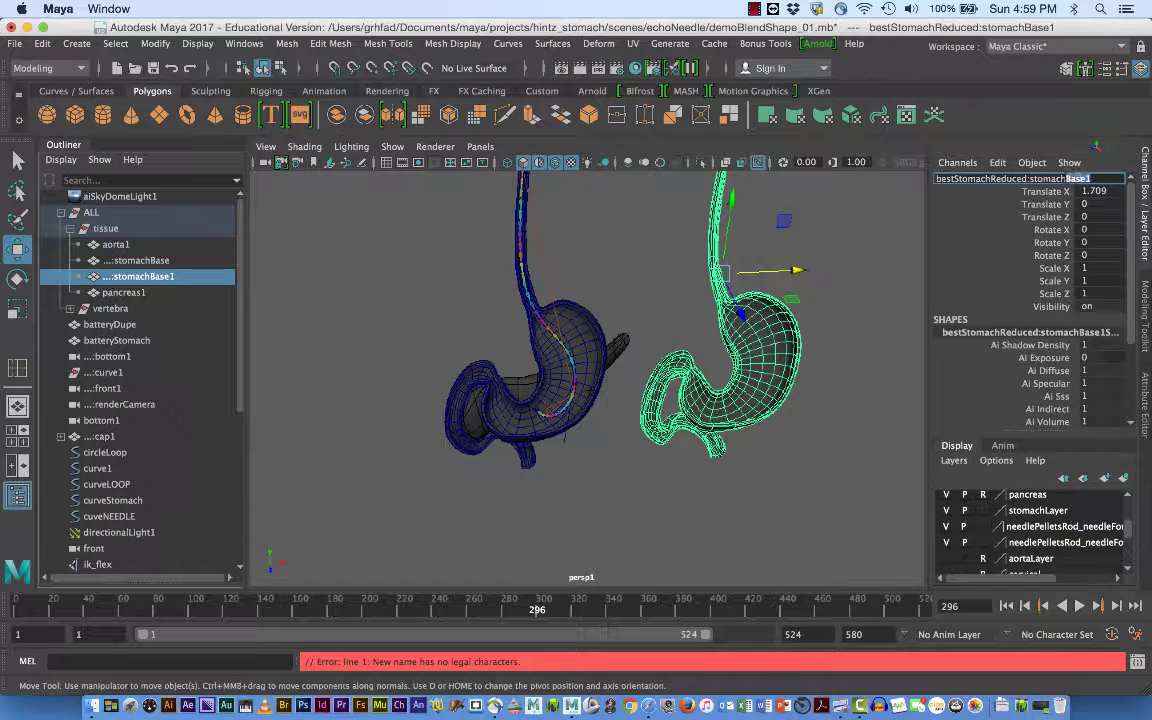
type("TopTarget")
key("Return")
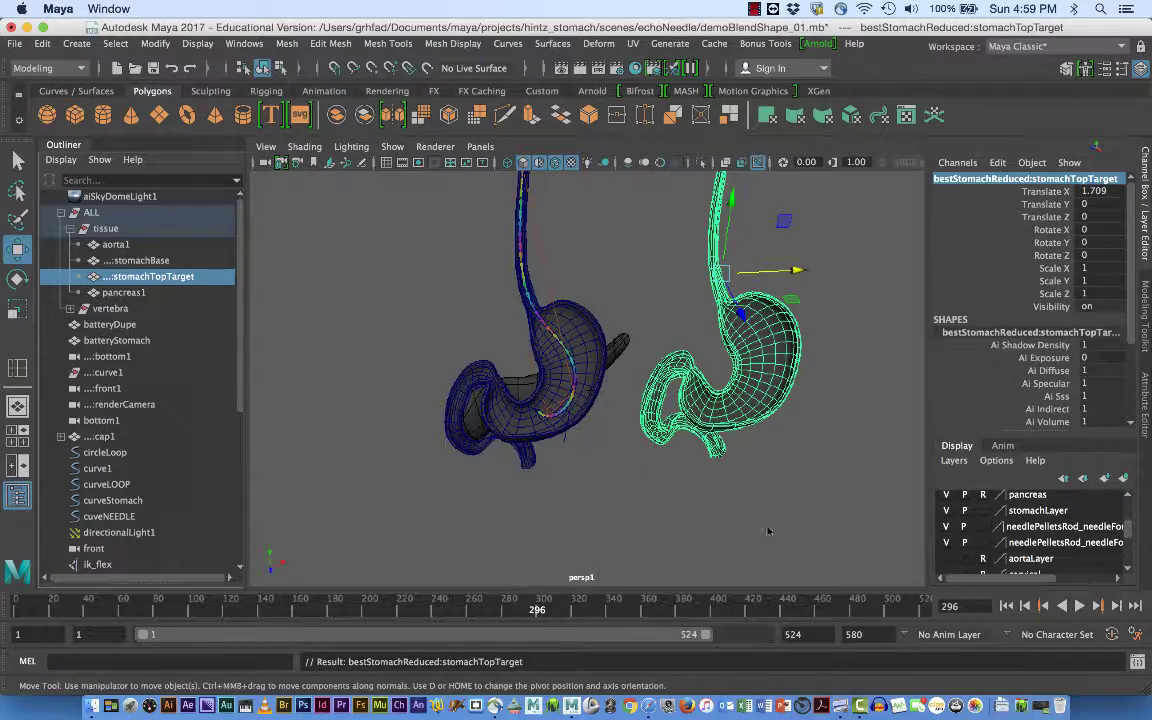
Select the ik_Scope handle and set the timeline to its keyframe at frame 320
scroll(759, 530, "up", 6)
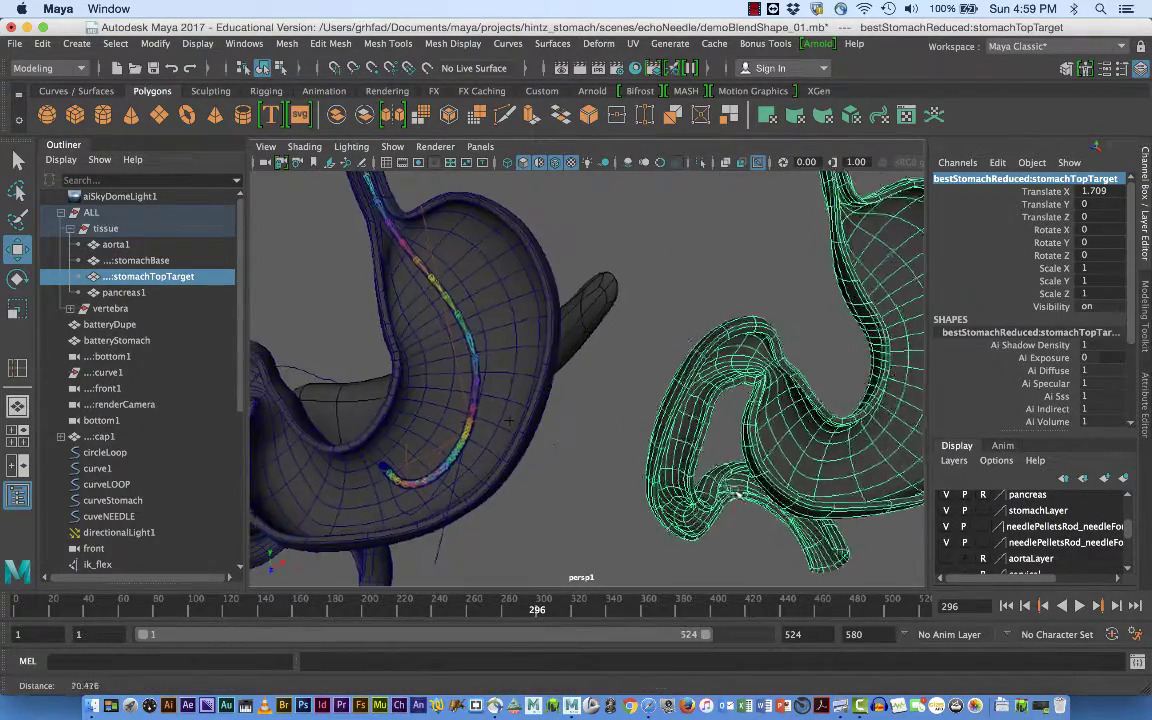
left_click_drag(509, 421, 635, 400, "alt")
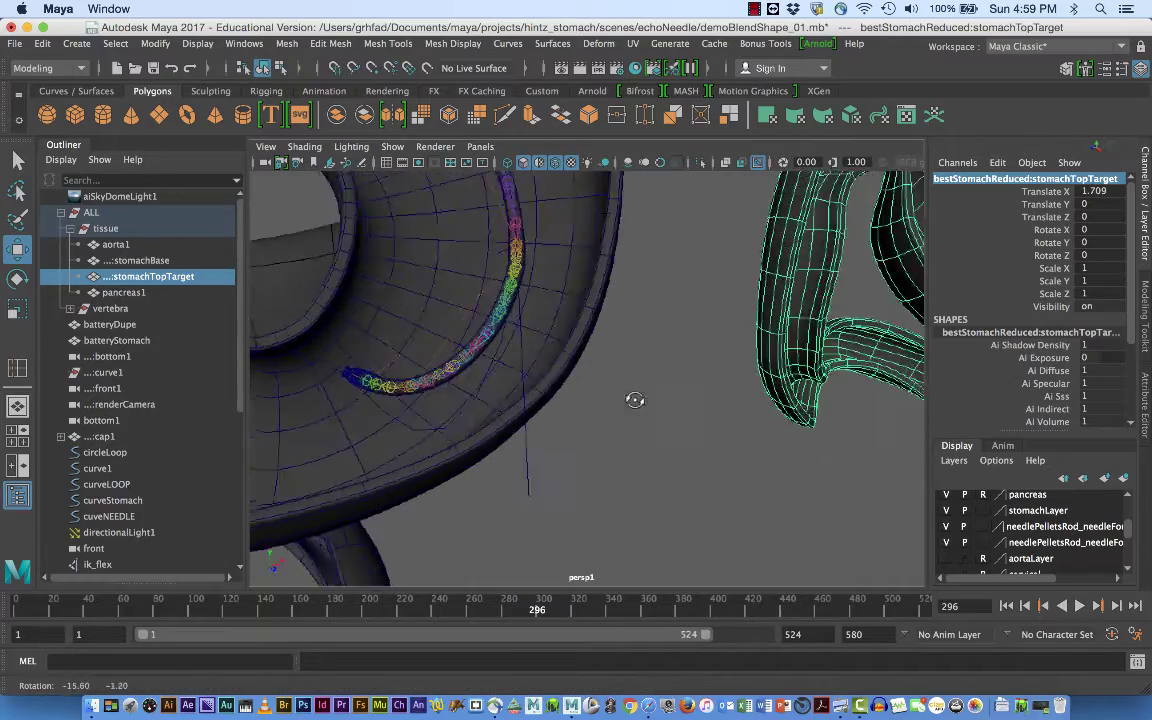
scroll(635, 400, "up", 5)
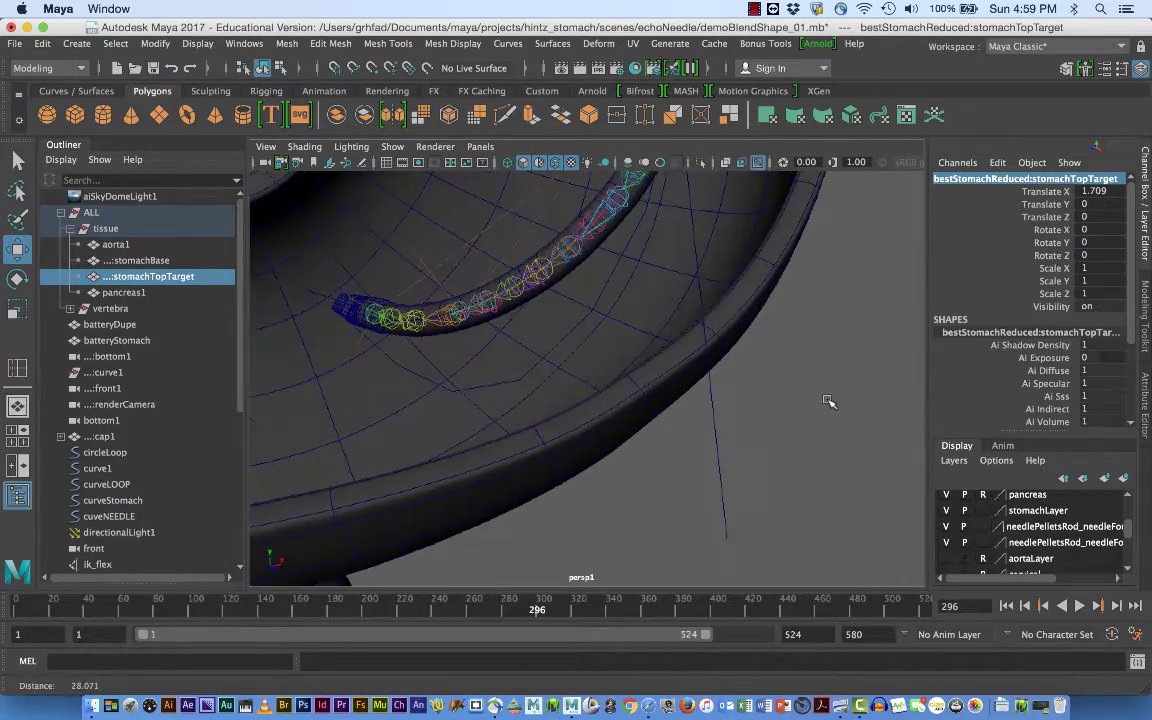
right_click_drag(828, 401, 820, 401, "alt")
left_click_drag(770, 397, 767, 395, "alt")
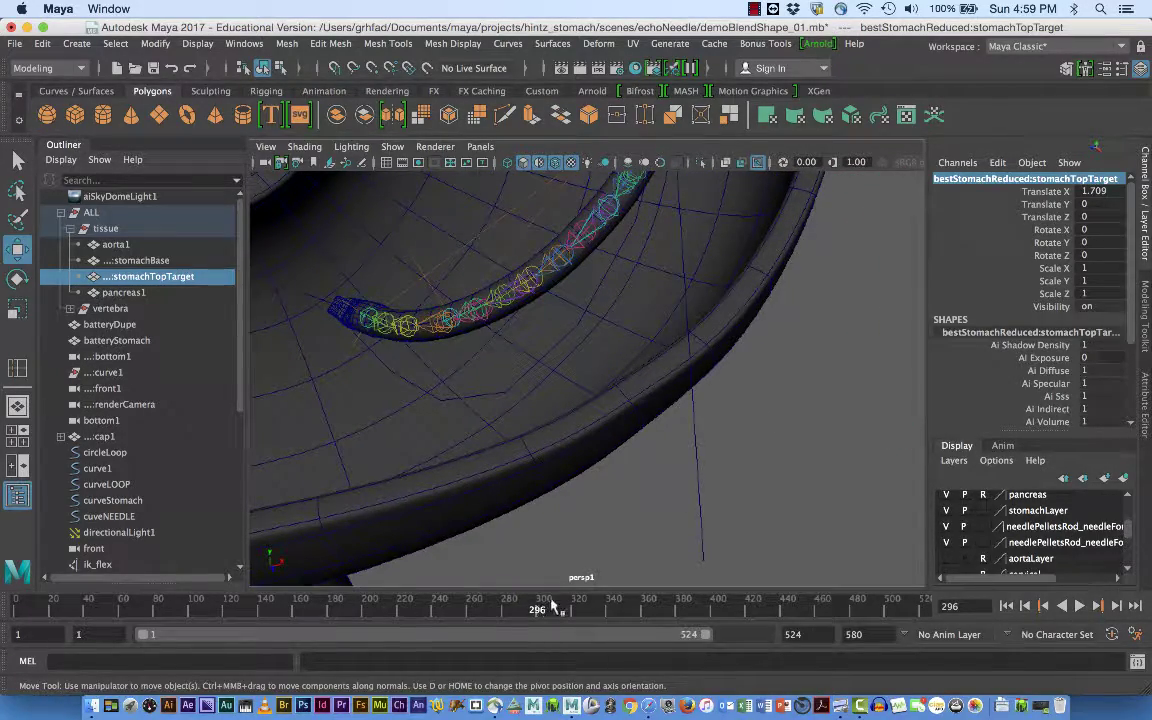
scroll(143, 500, "down", 5)
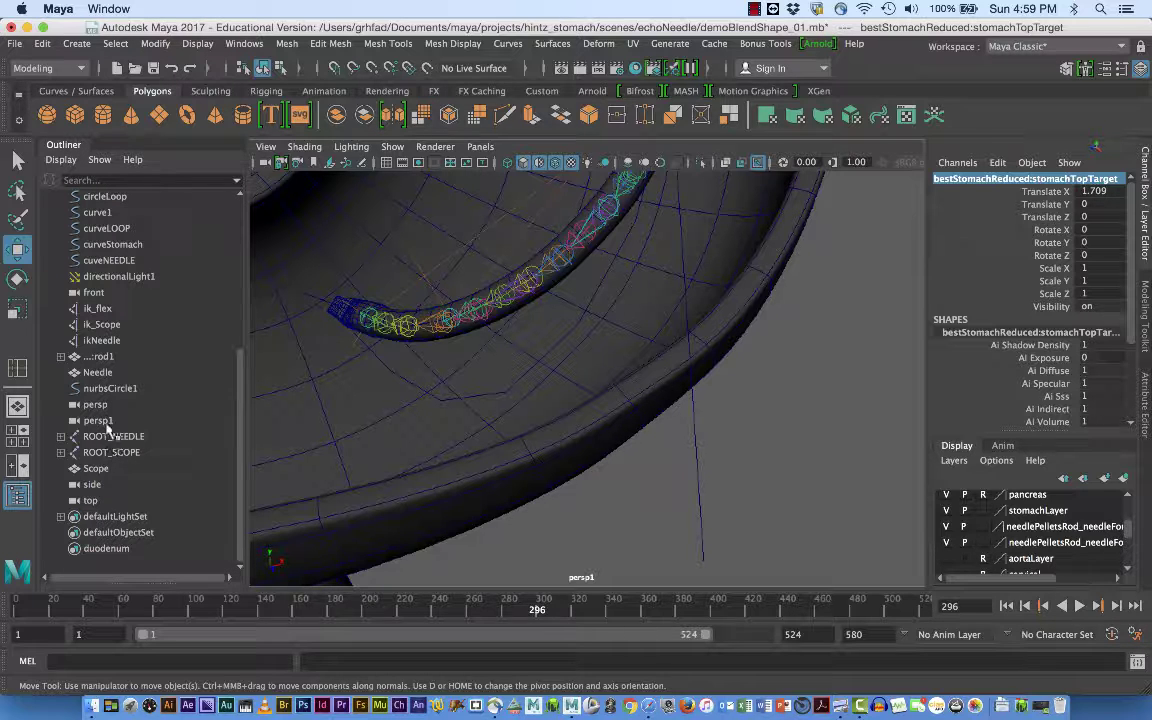
scroll(110, 372, "up", 3)
scroll(110, 372, "down", 3)
left_click(106, 325)
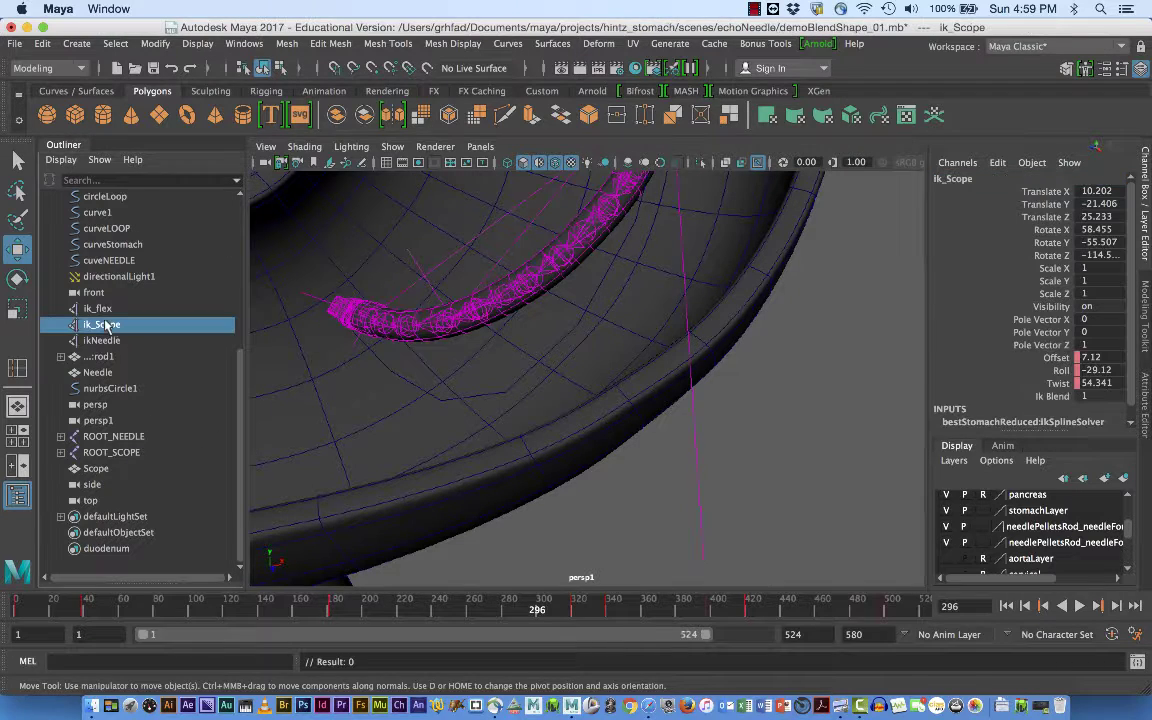
left_click_drag(540, 609, 565, 615)
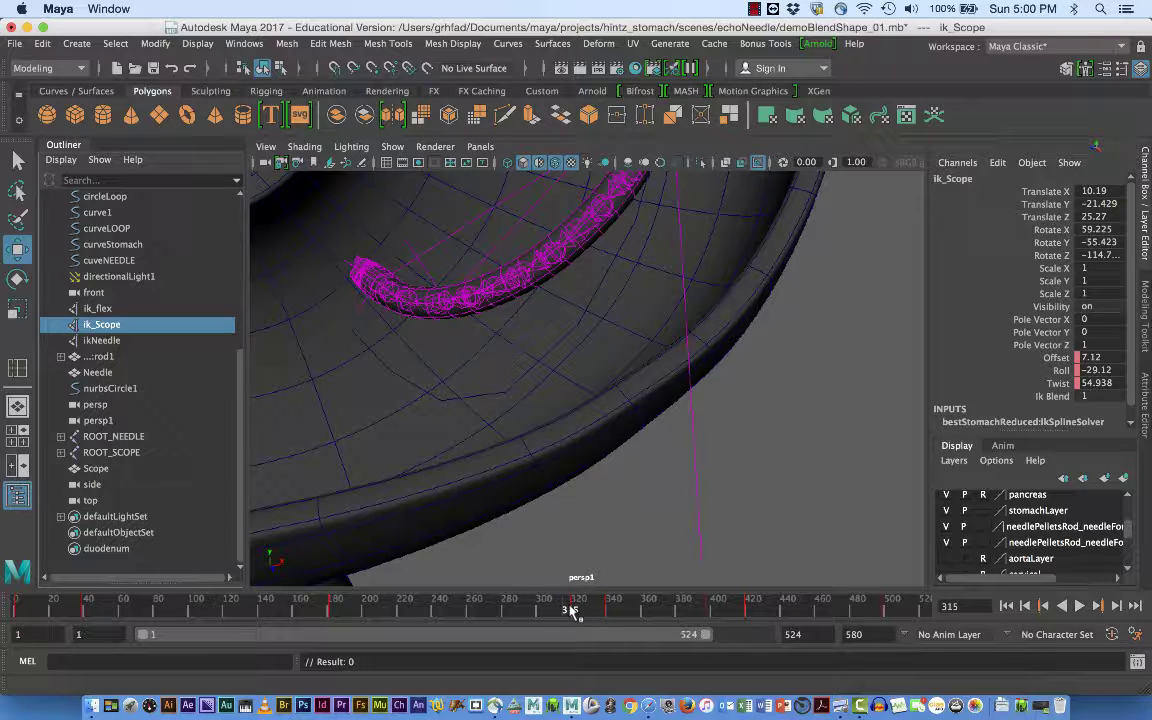
left_click(1099, 606)
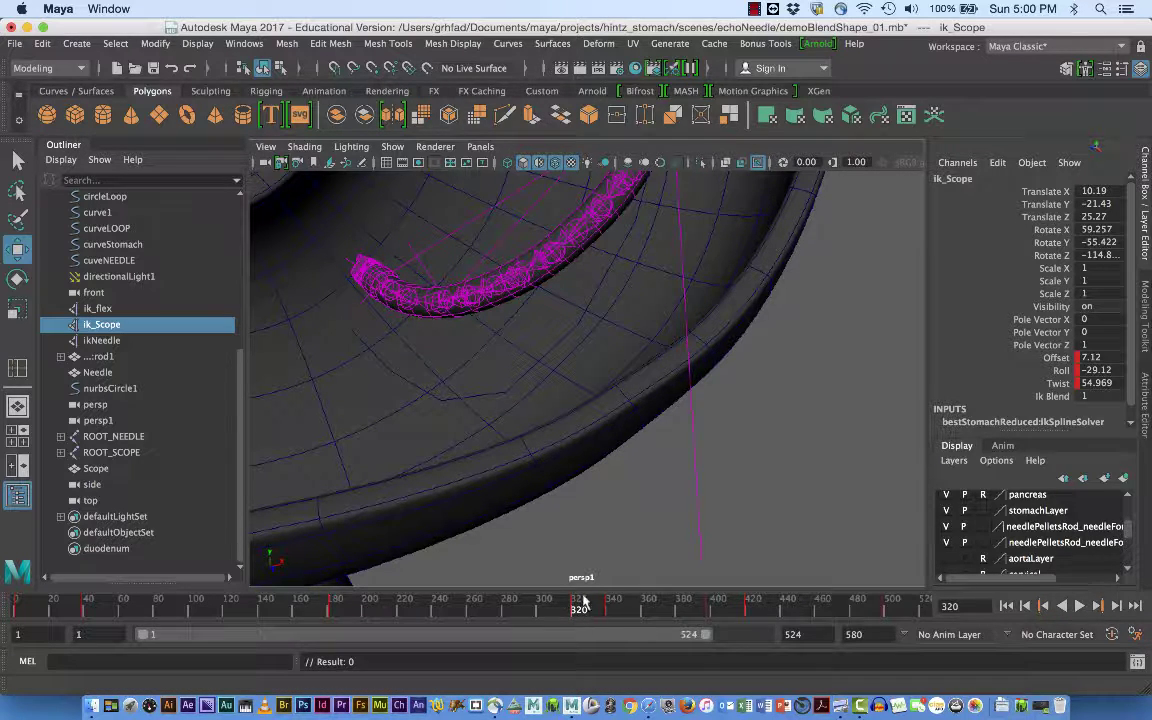
Select the stomachBase face touching the scope's tip and push it outward, away from the tip
left_click_drag(348, 296, 393, 304, "alt")
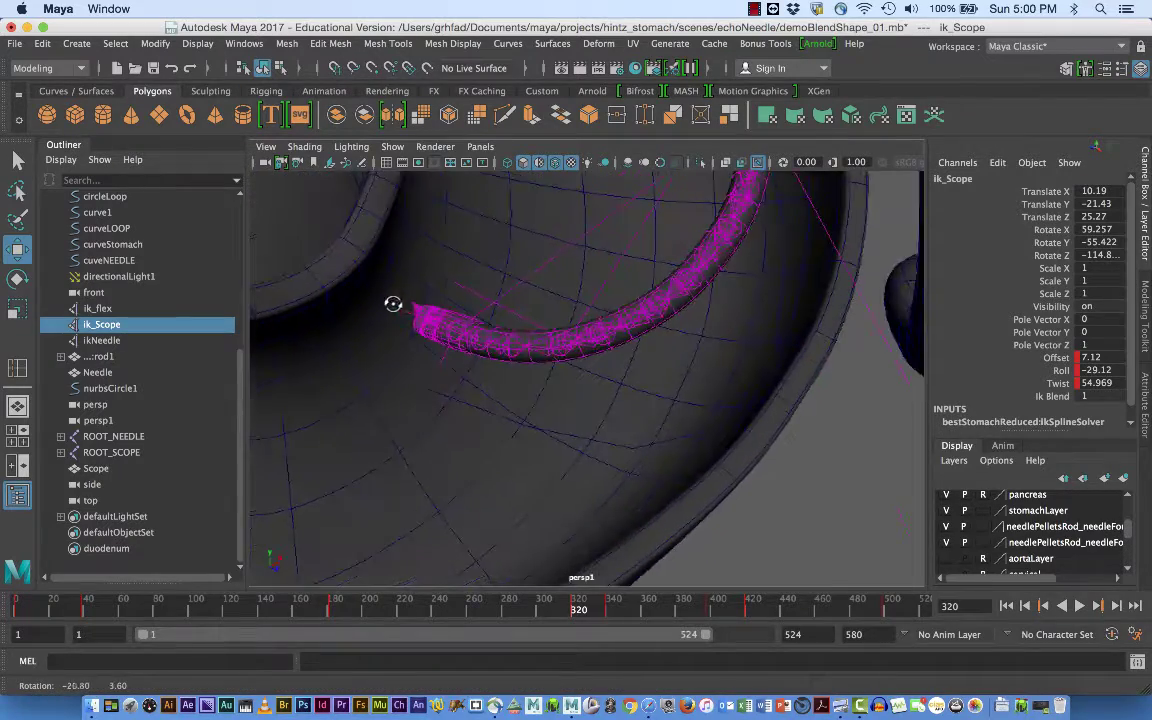
right_click_drag(393, 304, 528, 312, "alt")
middle_click_drag(528, 312, 633, 337, "alt")
right_click_drag(598, 333, 643, 345, "alt")
left_click_drag(643, 345, 653, 352, "alt")
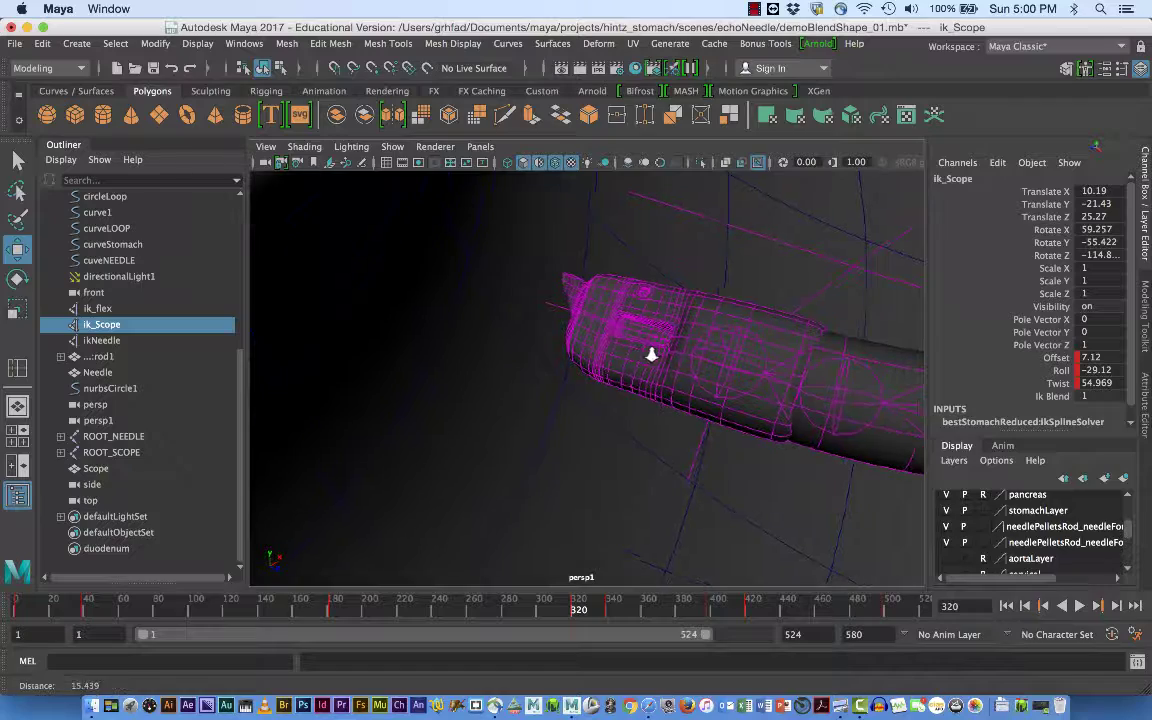
right_click_drag(526, 243, 527, 295)
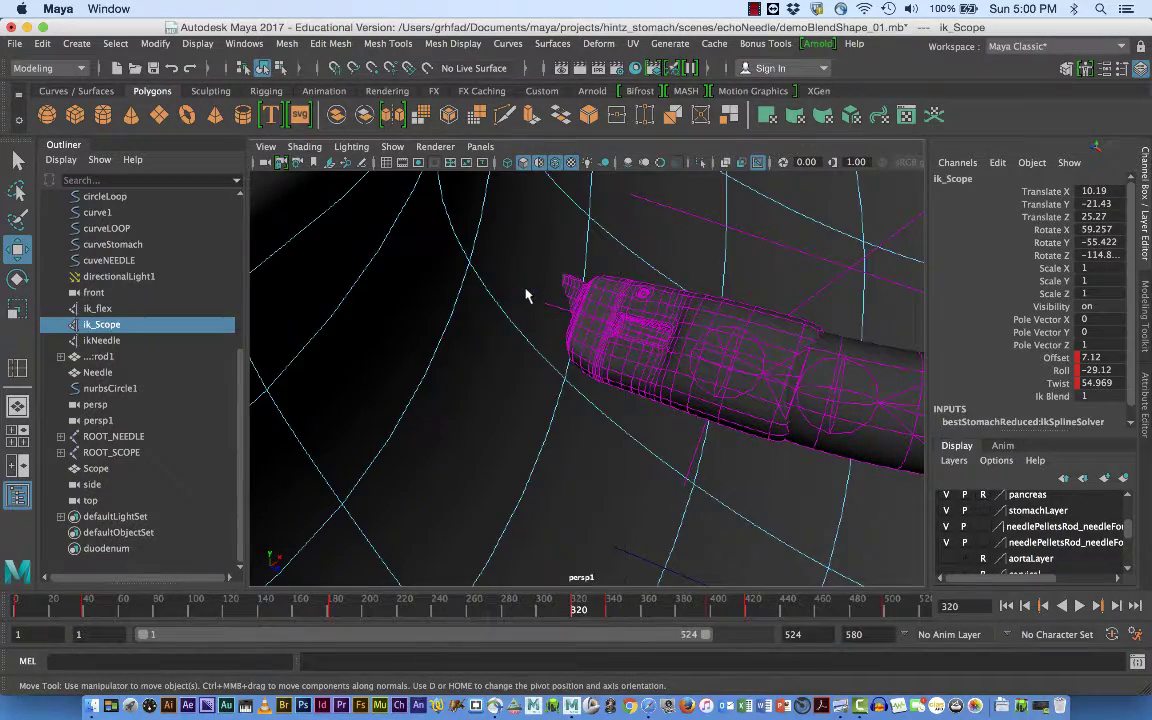
left_click(527, 295)
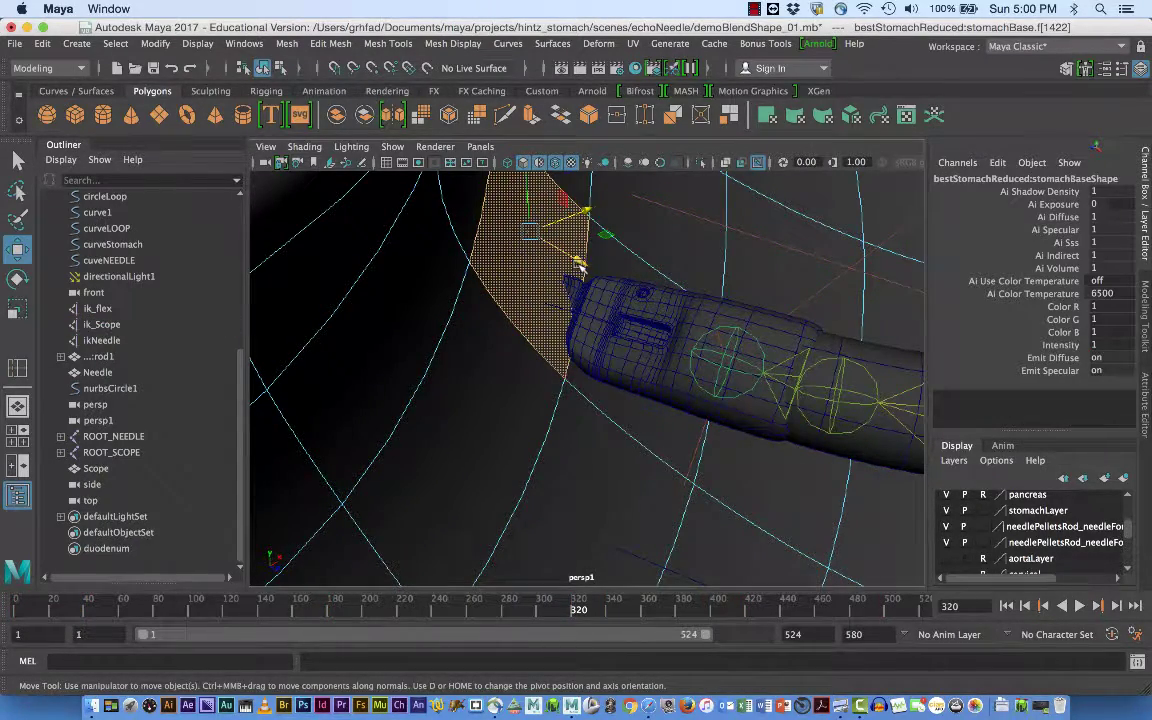
left_click_drag(578, 265, 528, 268)
left_click_drag(493, 186, 484, 230)
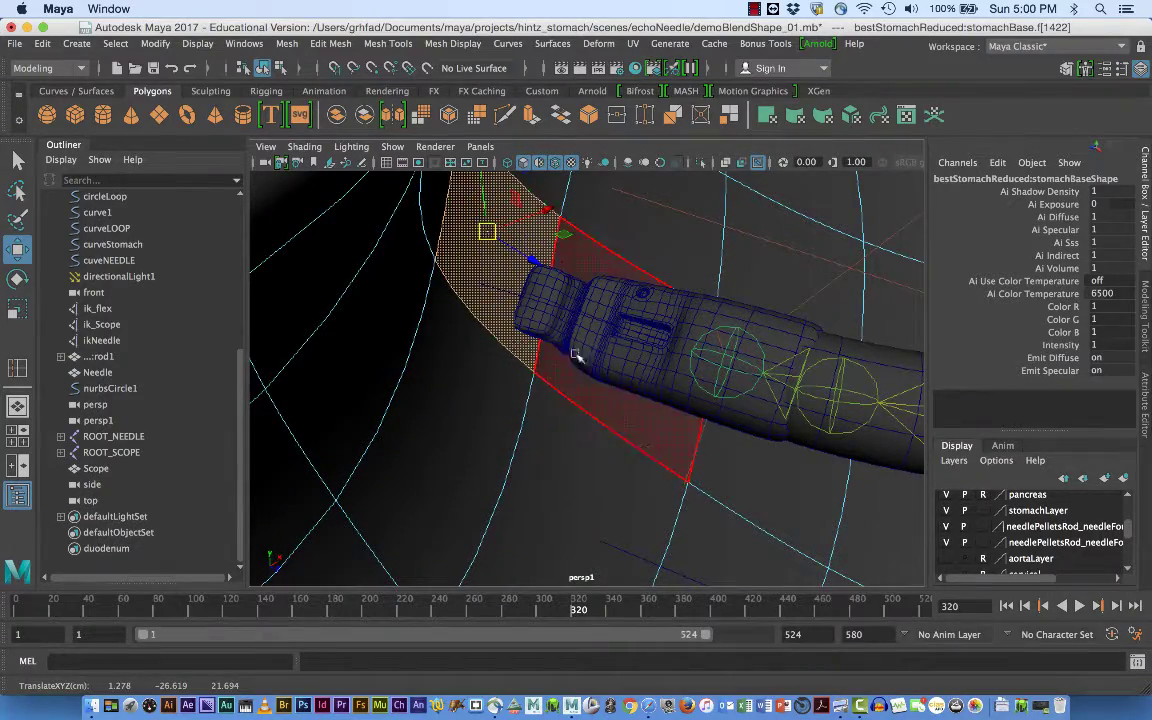
Nudge the selected stomach wall face slightly farther from the scope tip and rotate it slightly about its vertical axis
left_click_drag(622, 462, 652, 452, "alt")
right_click_drag(652, 452, 671, 450, "alt")
middle_click_drag(671, 450, 673, 486, "alt")
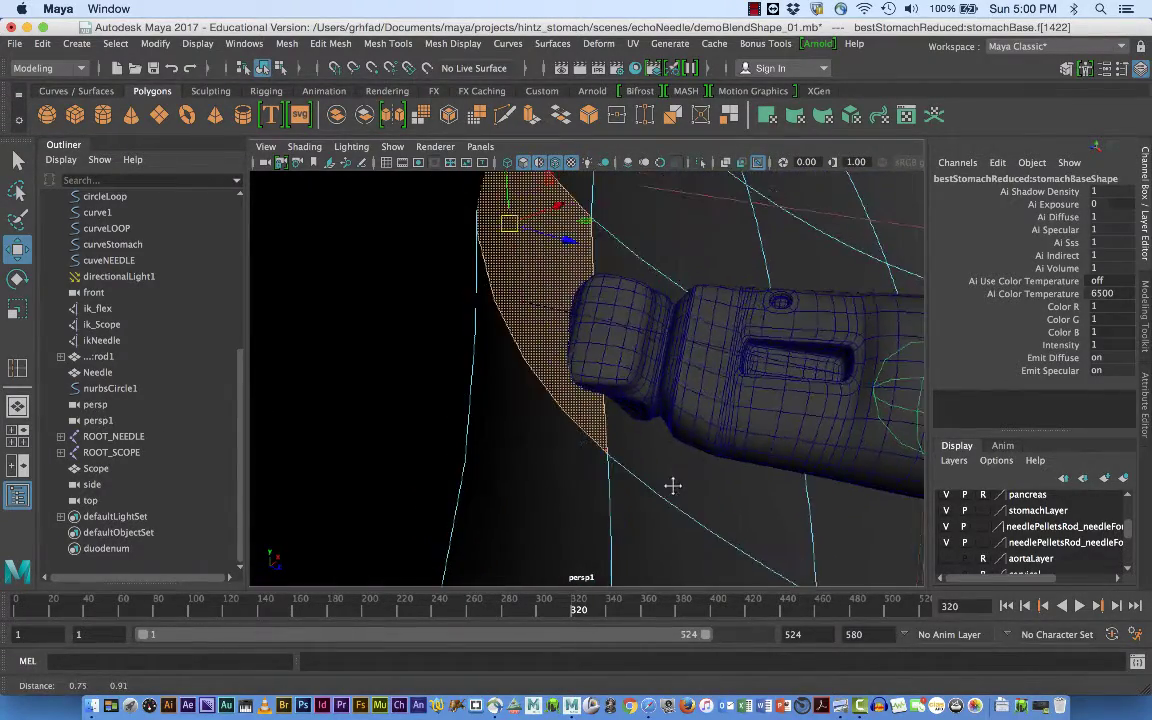
left_click(568, 243)
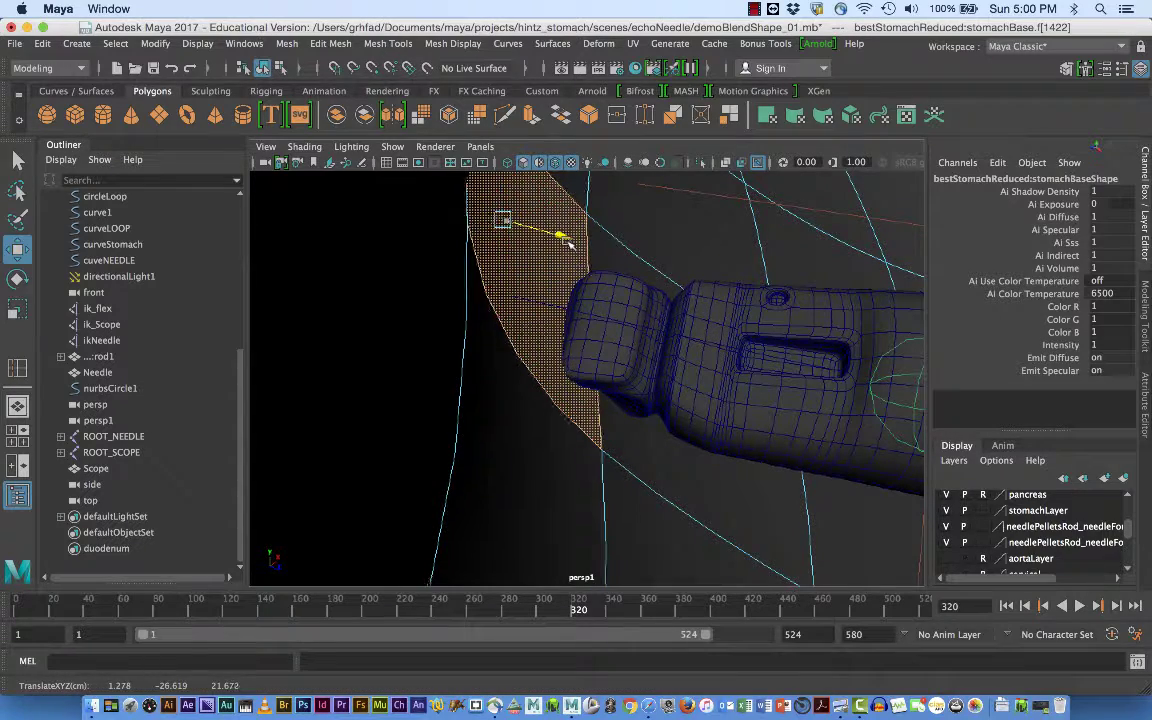
left_click_drag(568, 243, 562, 244)
key("e")
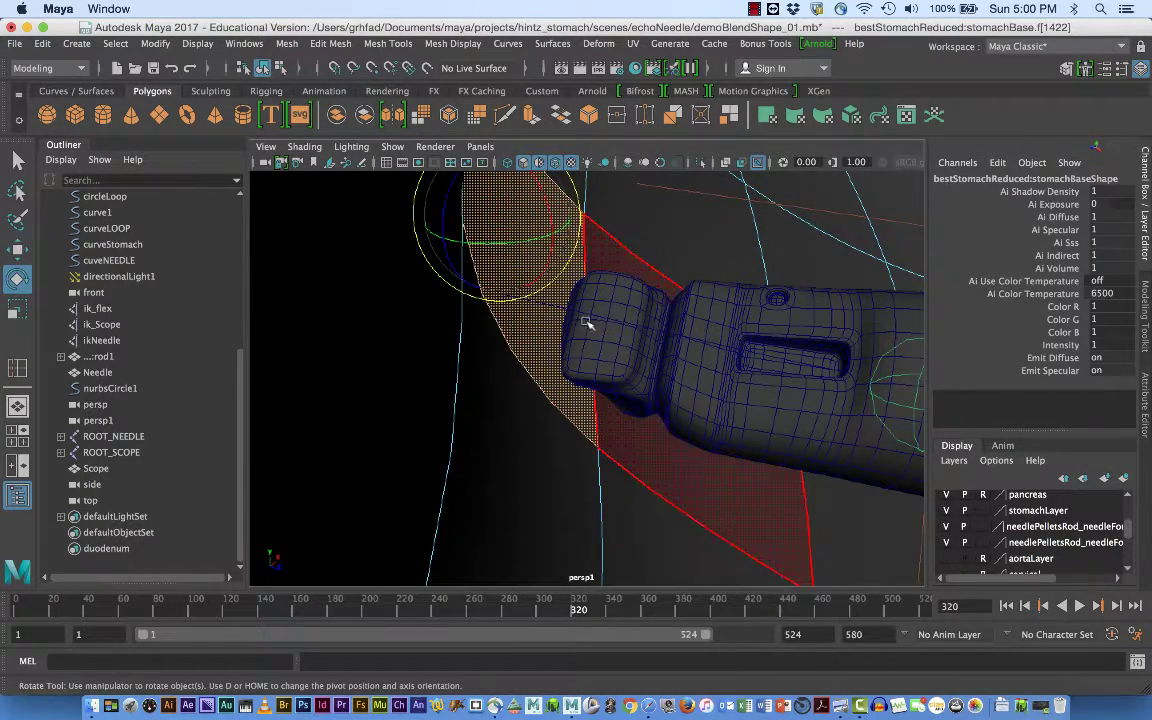
left_click_drag(530, 243, 523, 246)
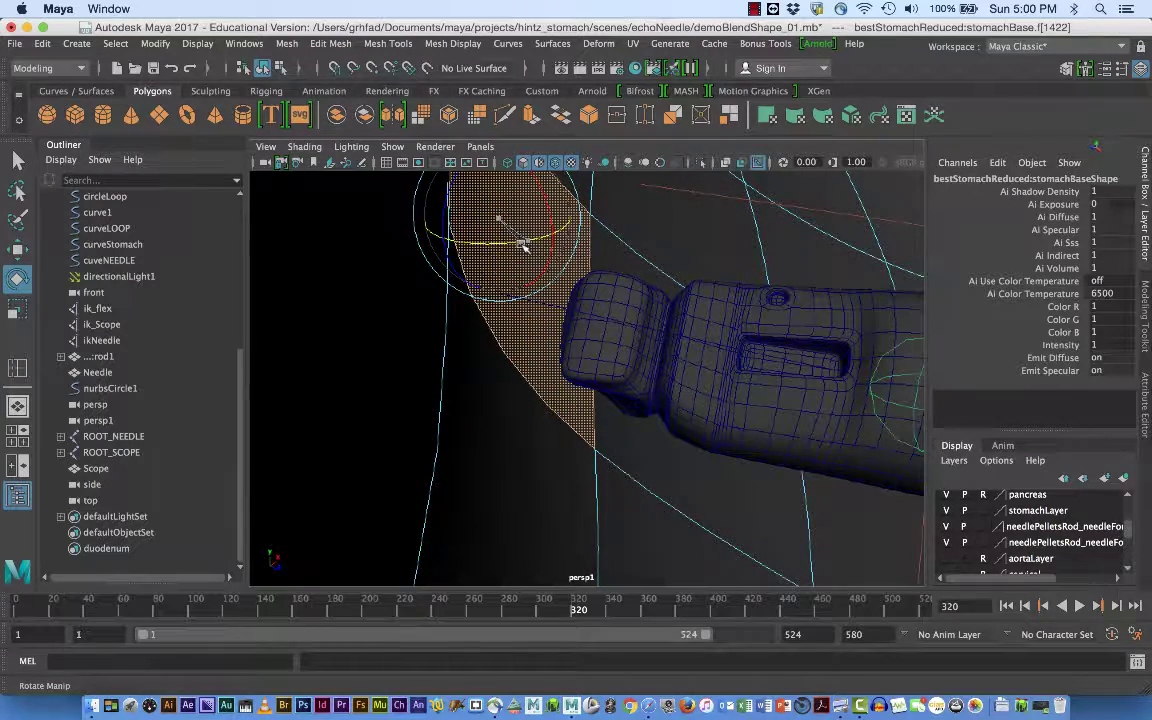
Switch stomachBase to edge selection and move the wall edge crossing the scope tip outward, away from the tip
left_click_drag(638, 476, 649, 468, "alt")
right_click_drag(649, 468, 594, 499, "alt")
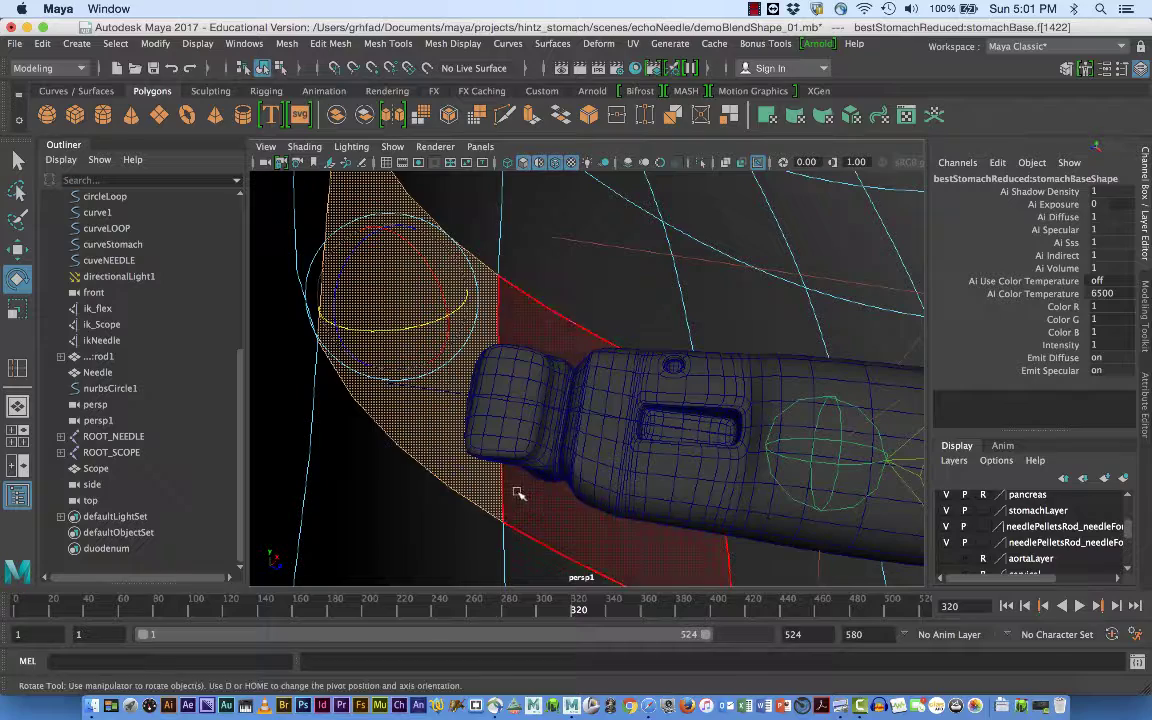
right_click_drag(507, 495, 447, 200)
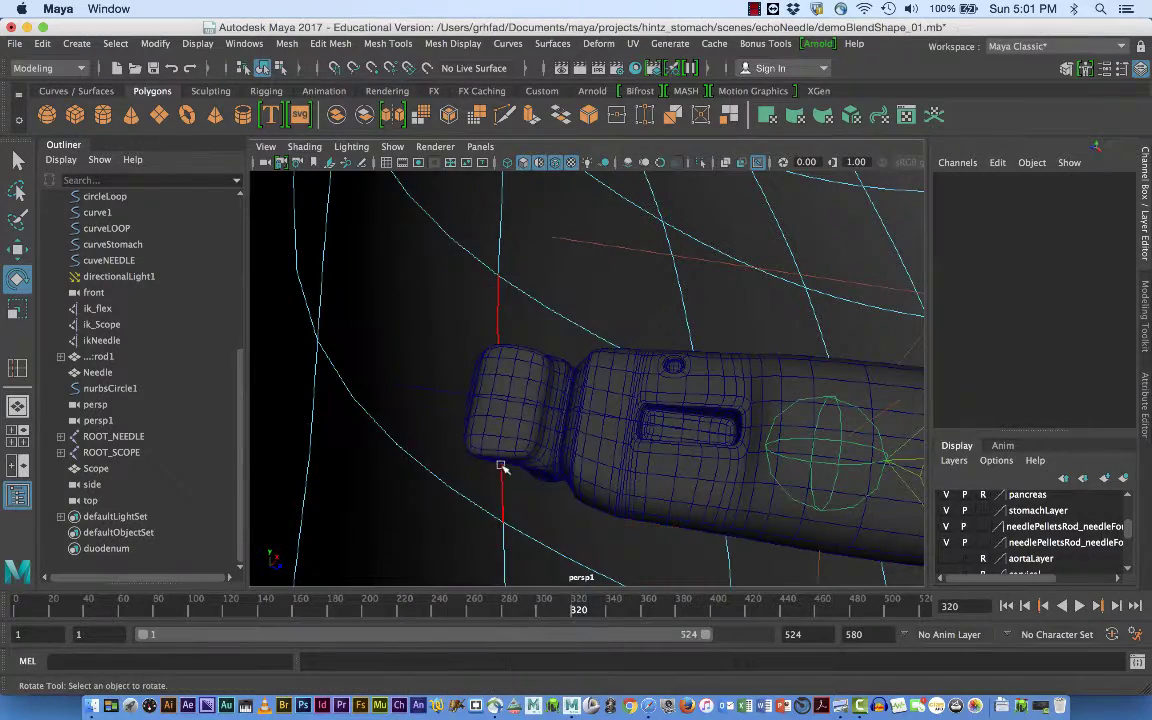
left_click(501, 482)
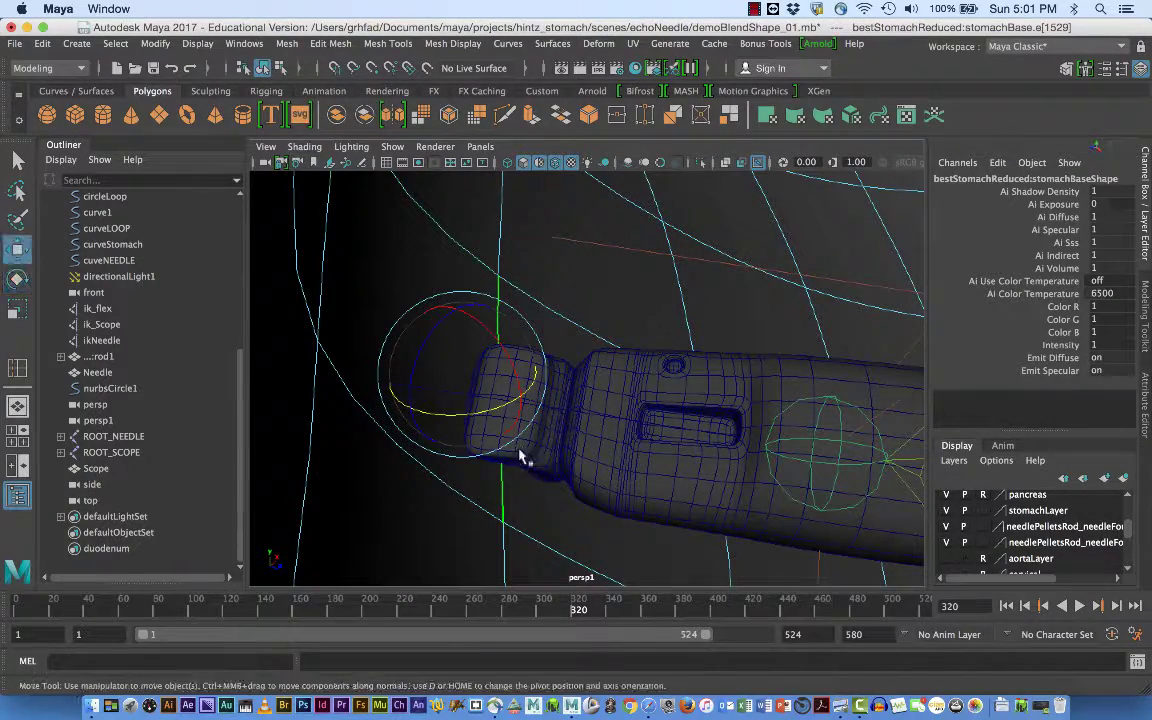
key("w")
left_click_drag(527, 398, 520, 396)
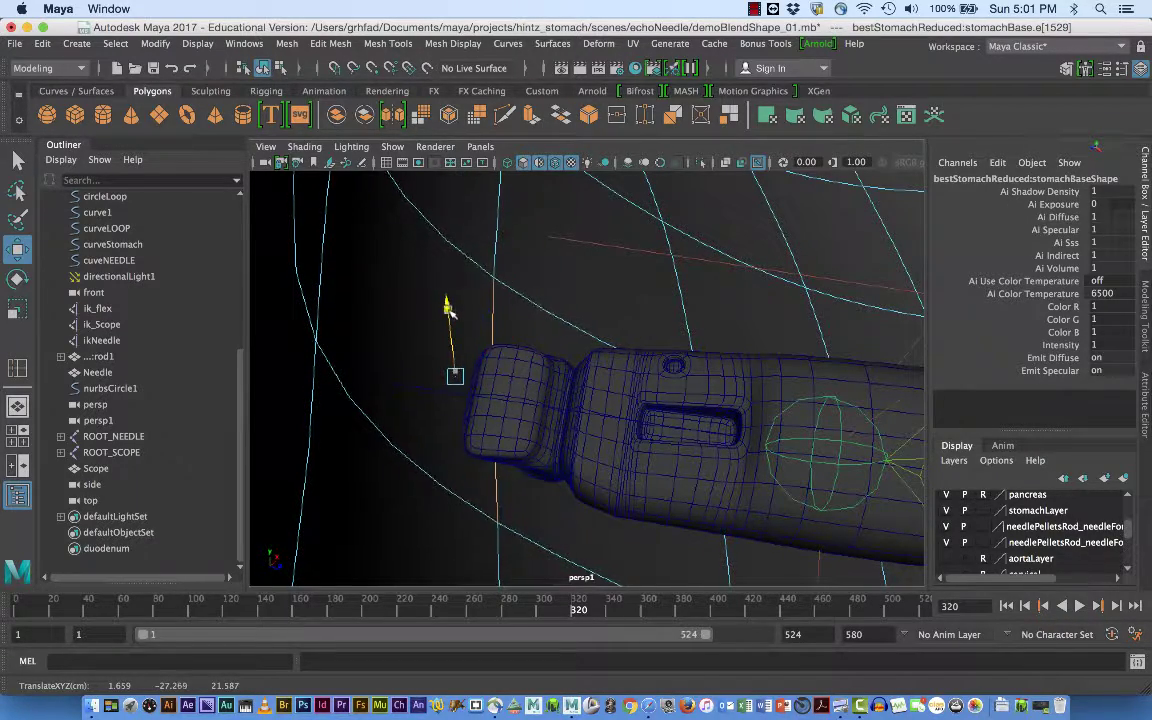
left_click_drag(548, 450, 558, 440, "alt")
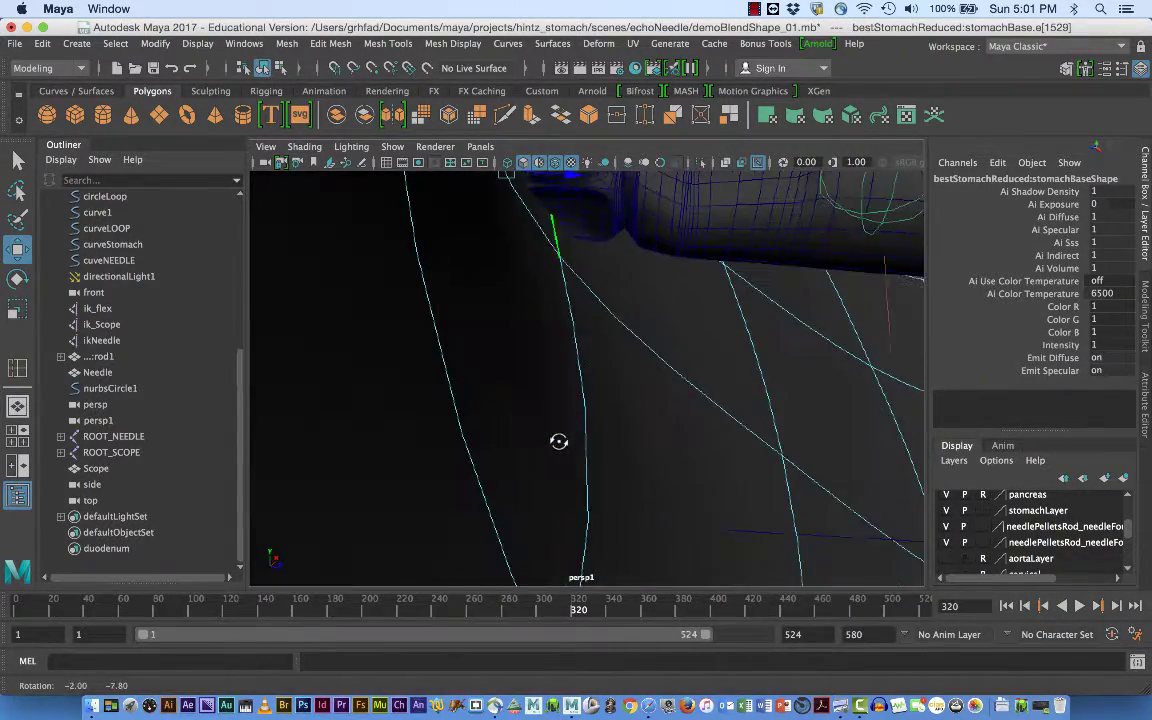
middle_click_drag(563, 437, 565, 449, "alt")
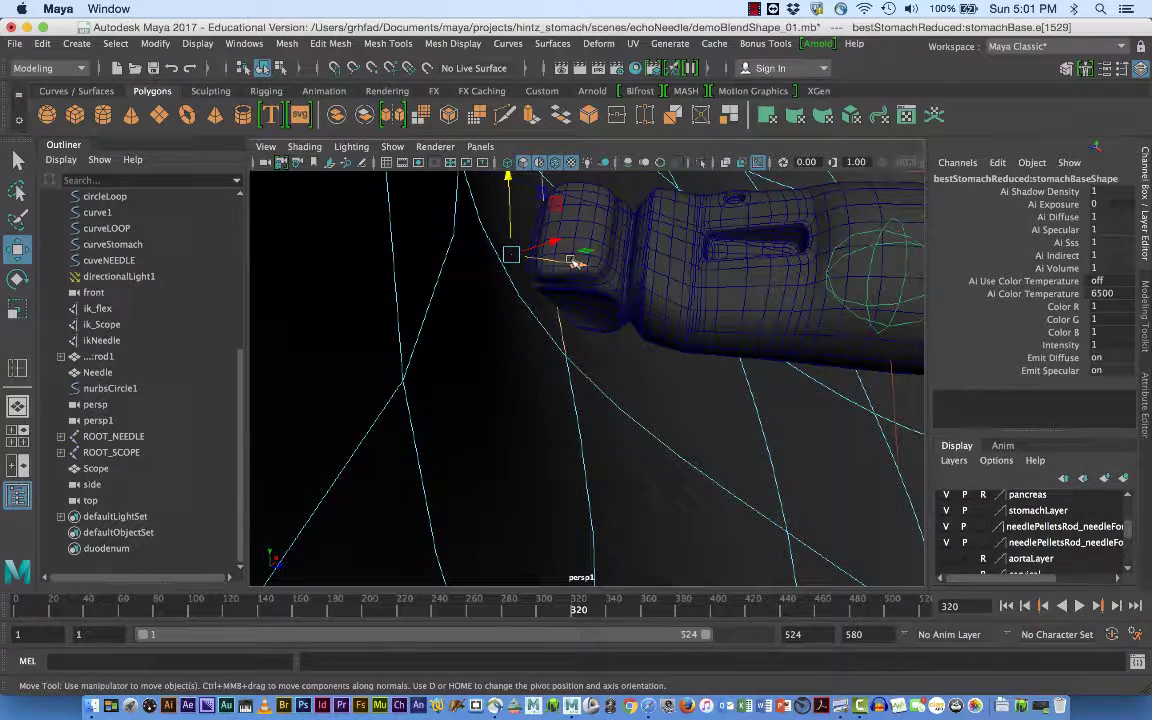
left_click_drag(575, 262, 502, 205)
left_click_drag(568, 380, 548, 429, "alt")
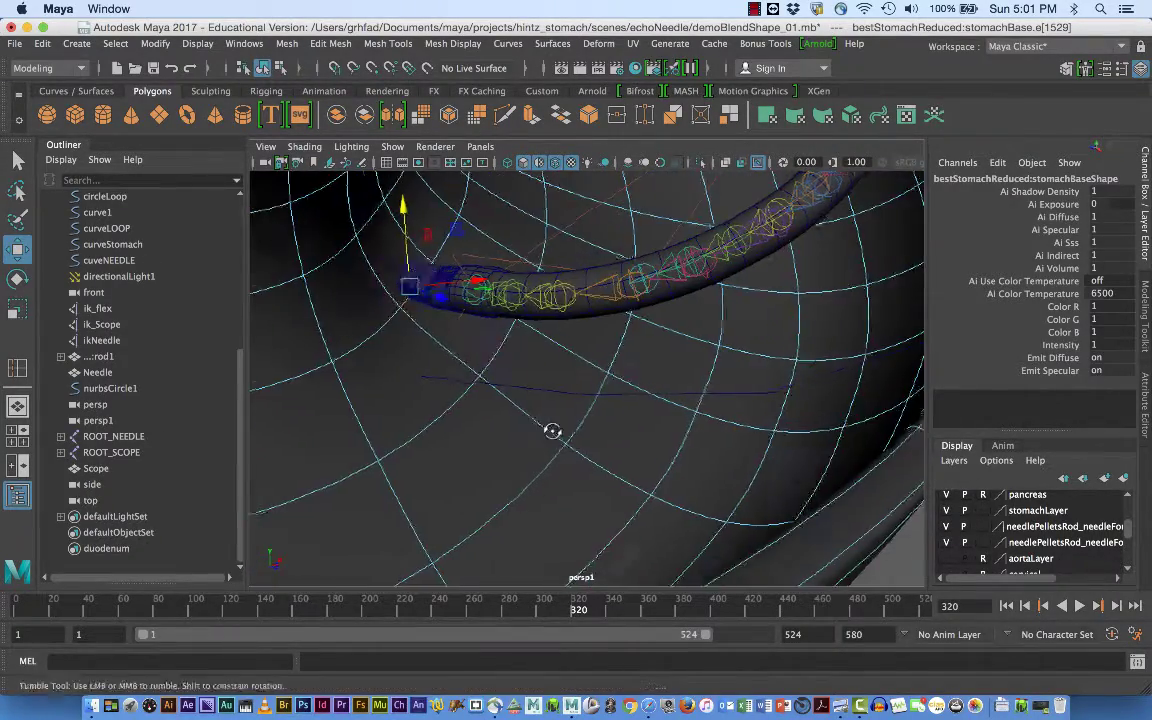
Return to object selection and select stomachTopTarget first, adding stomachBase last as the base shape
middle_click_drag(548, 429, 514, 432, "alt")
left_click_drag(514, 432, 547, 465, "alt")
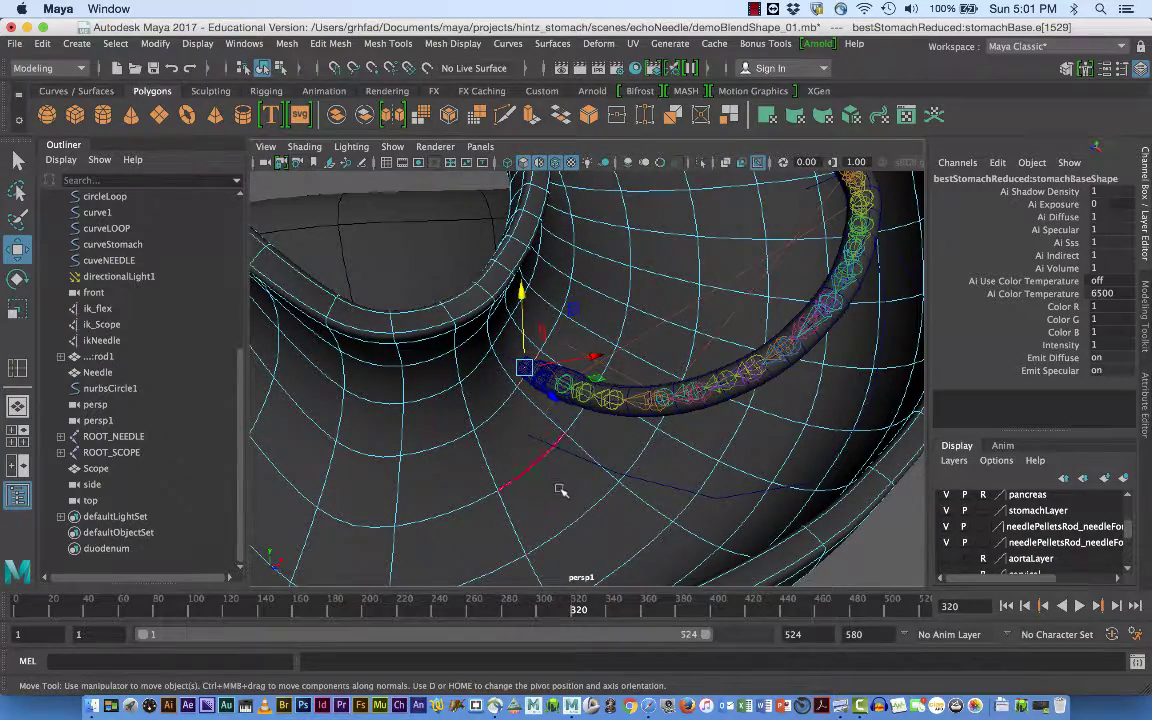
right_click_drag(614, 481, 485, 428, "alt")
key("f")
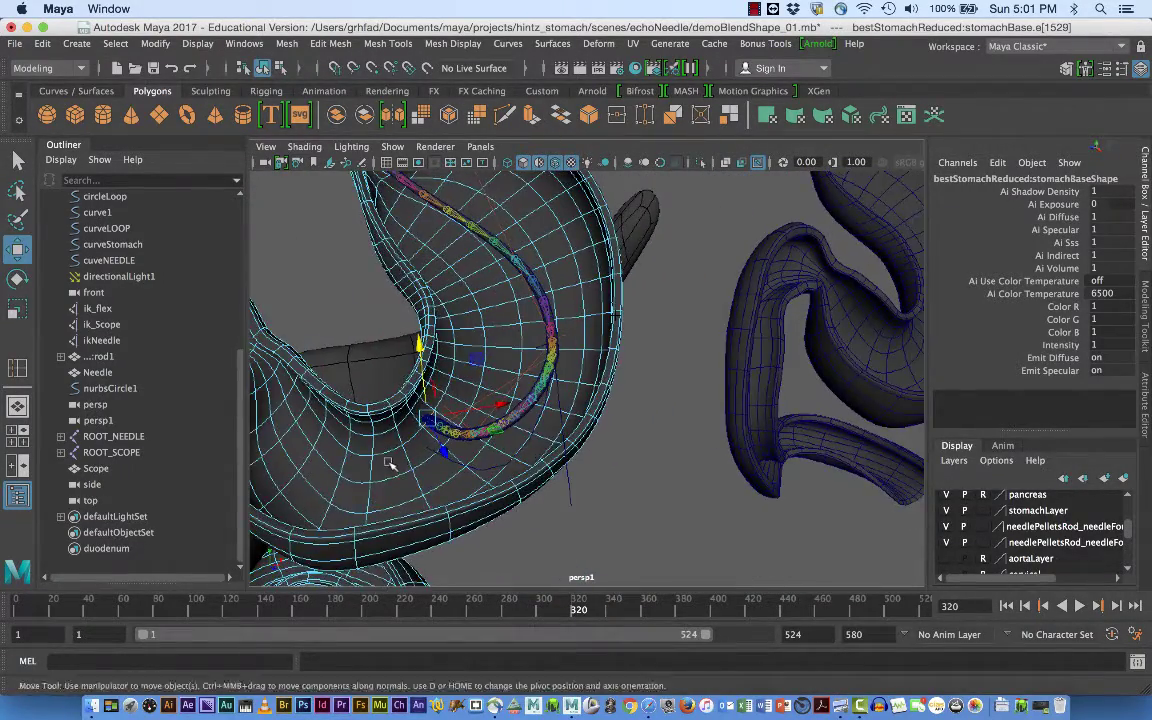
right_click_drag(790, 245, 868, 215)
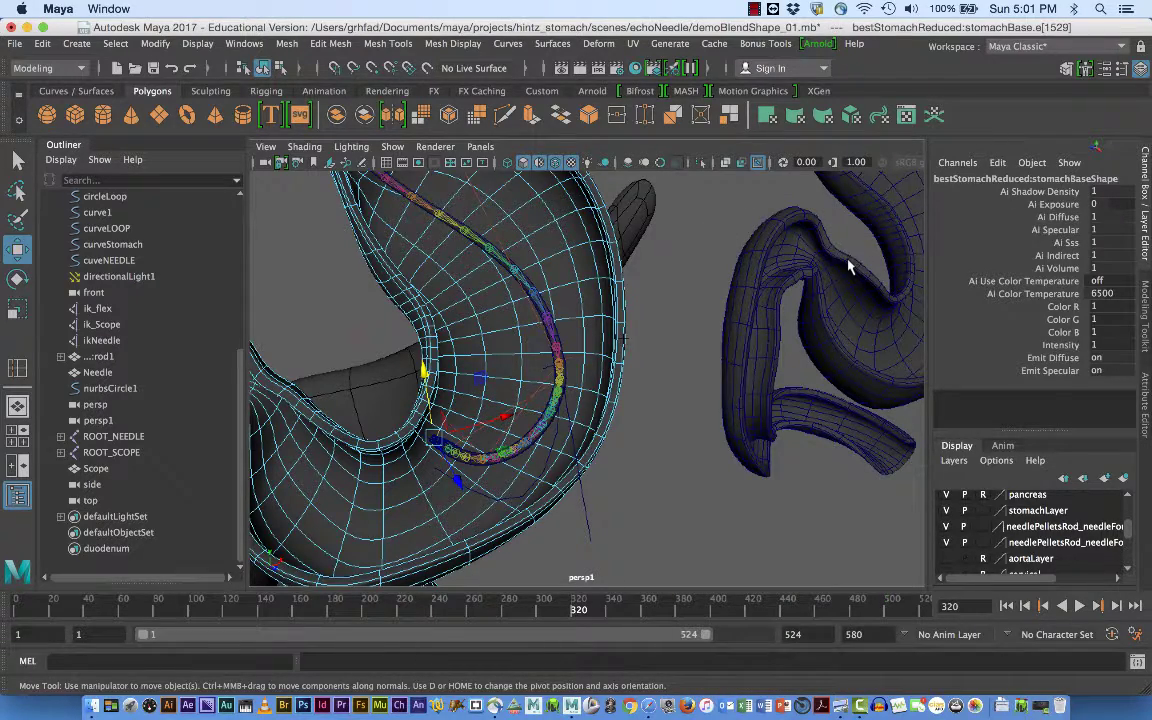
left_click(848, 267)
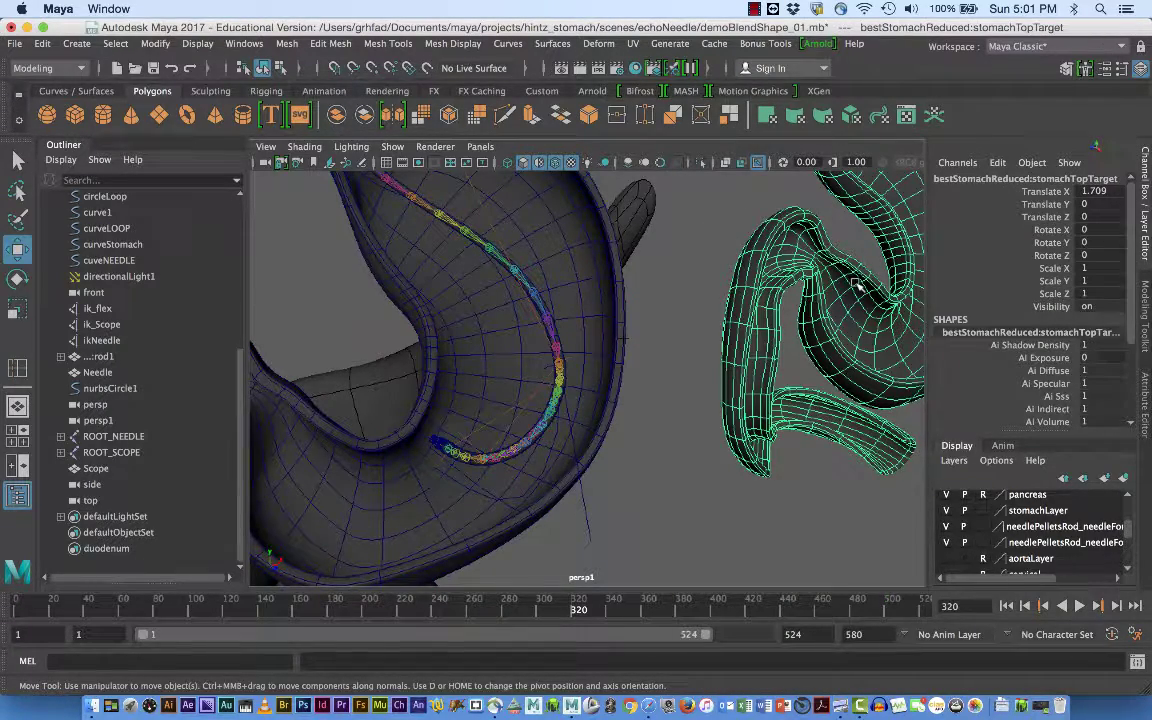
left_click(624, 347, "shift")
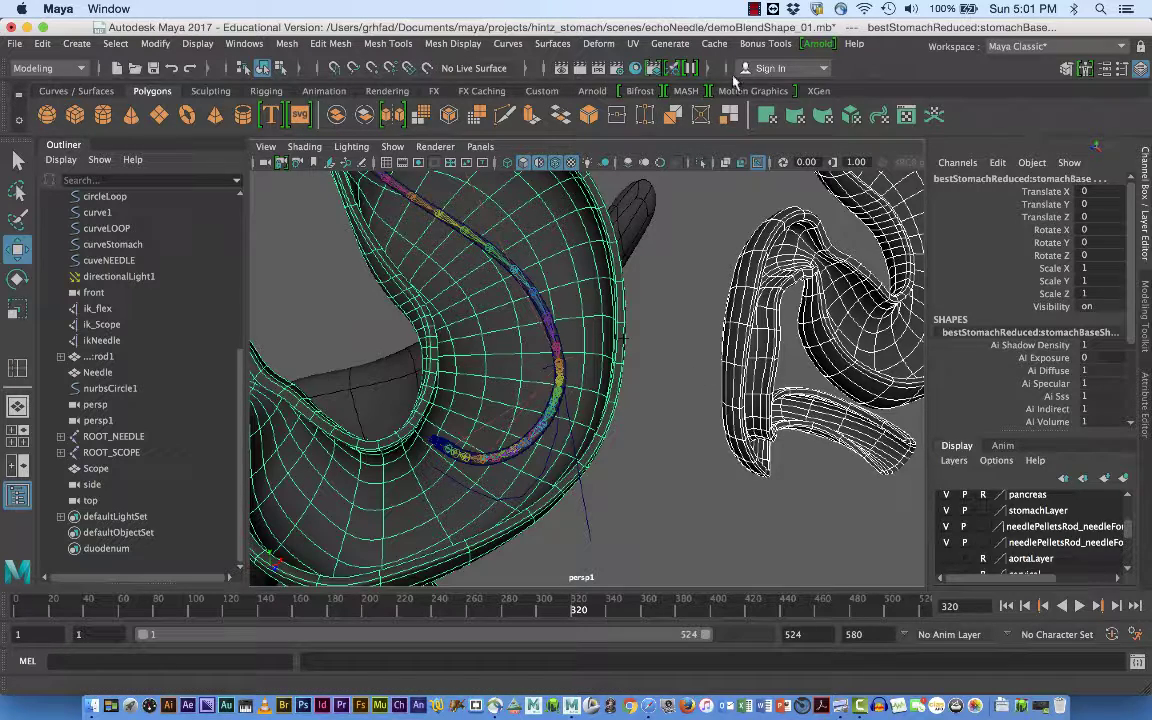
Create a blend shape node named topStomachDepress with local origin and topology checking enabled
left_click(598, 43)
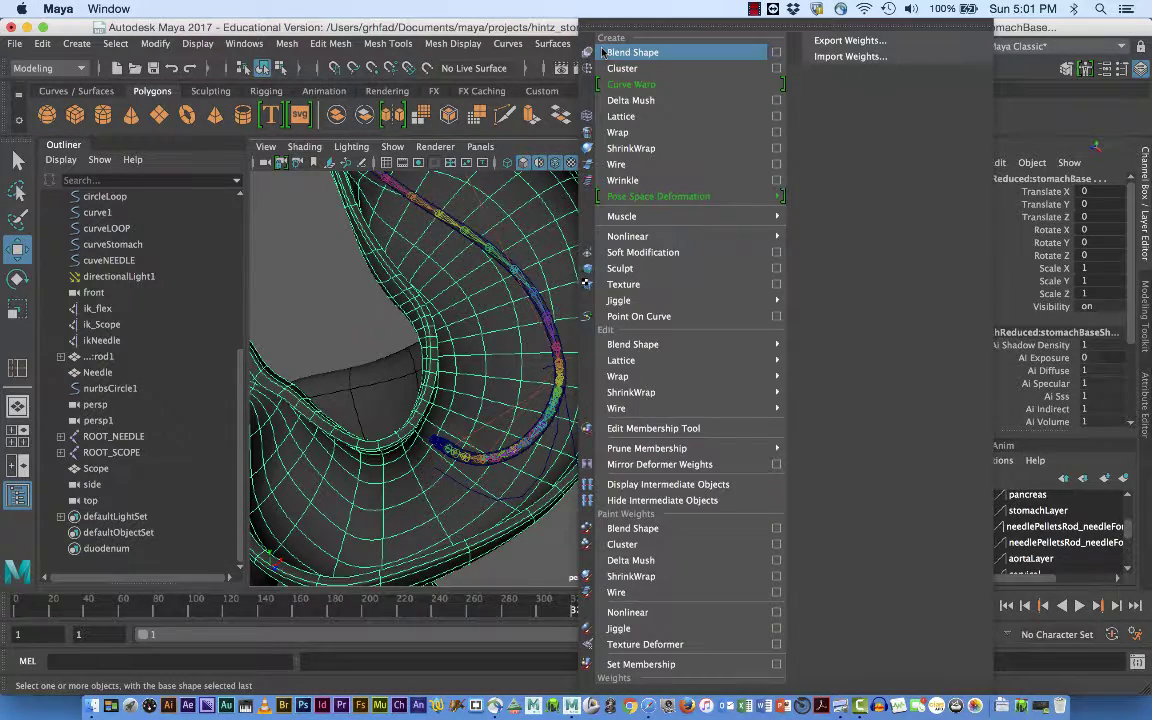
left_click(772, 52)
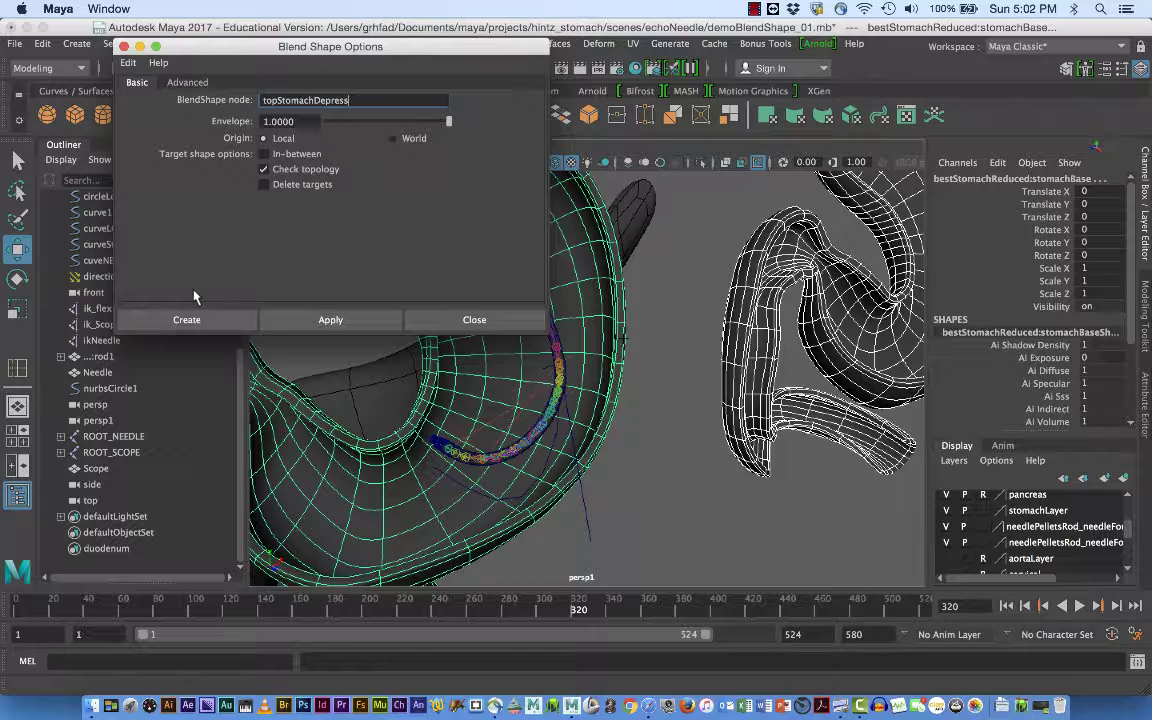
left_click(180, 85)
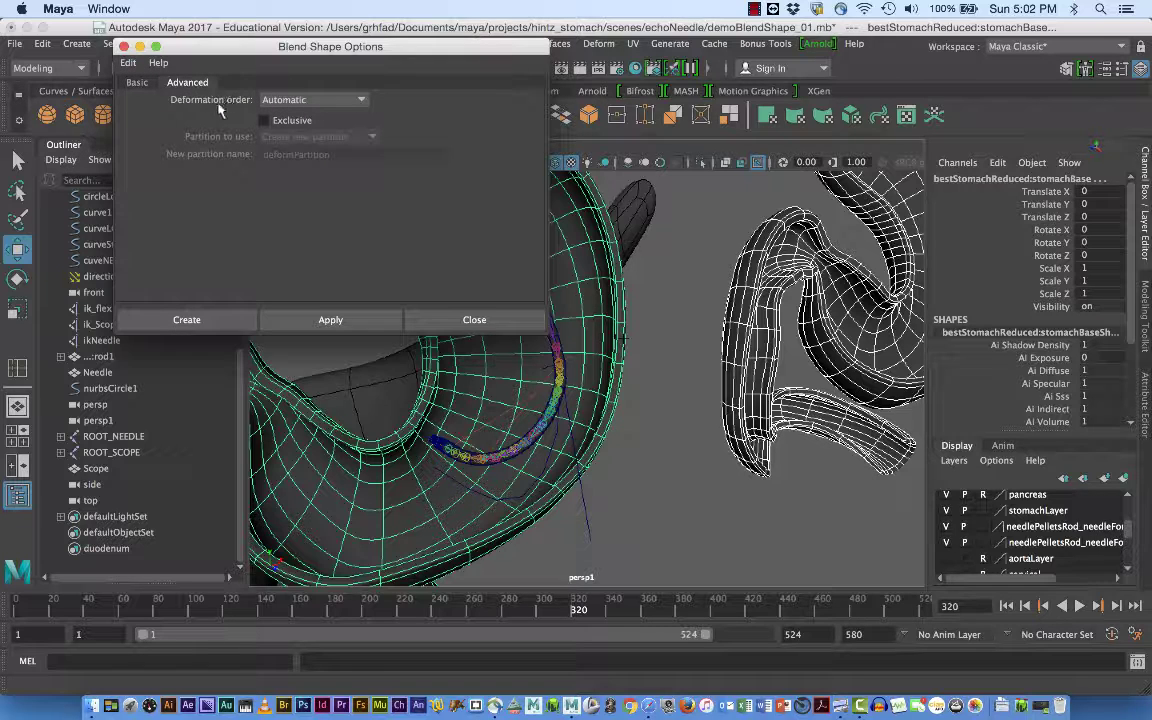
left_click(137, 85)
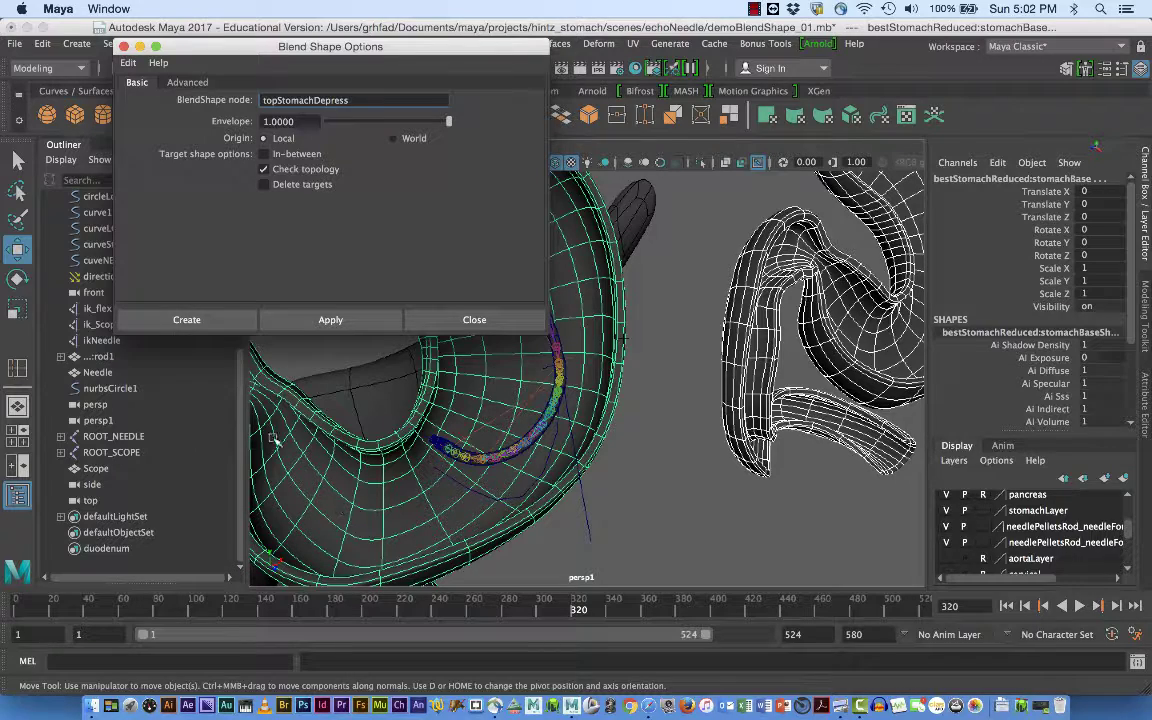
left_click(186, 320)
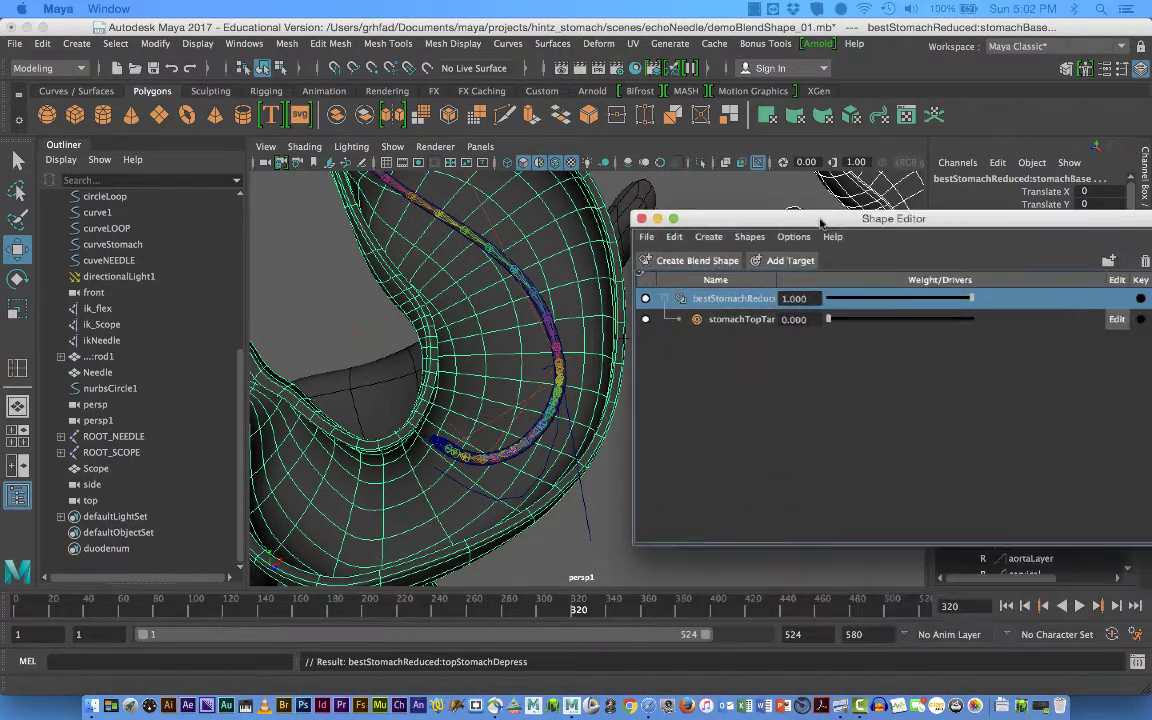
Test the stomachTopTarget weight while examining the stomach wall around the scope tip, and return the weight to 0
right_click_drag(560, 335, 450, 327, "alt")
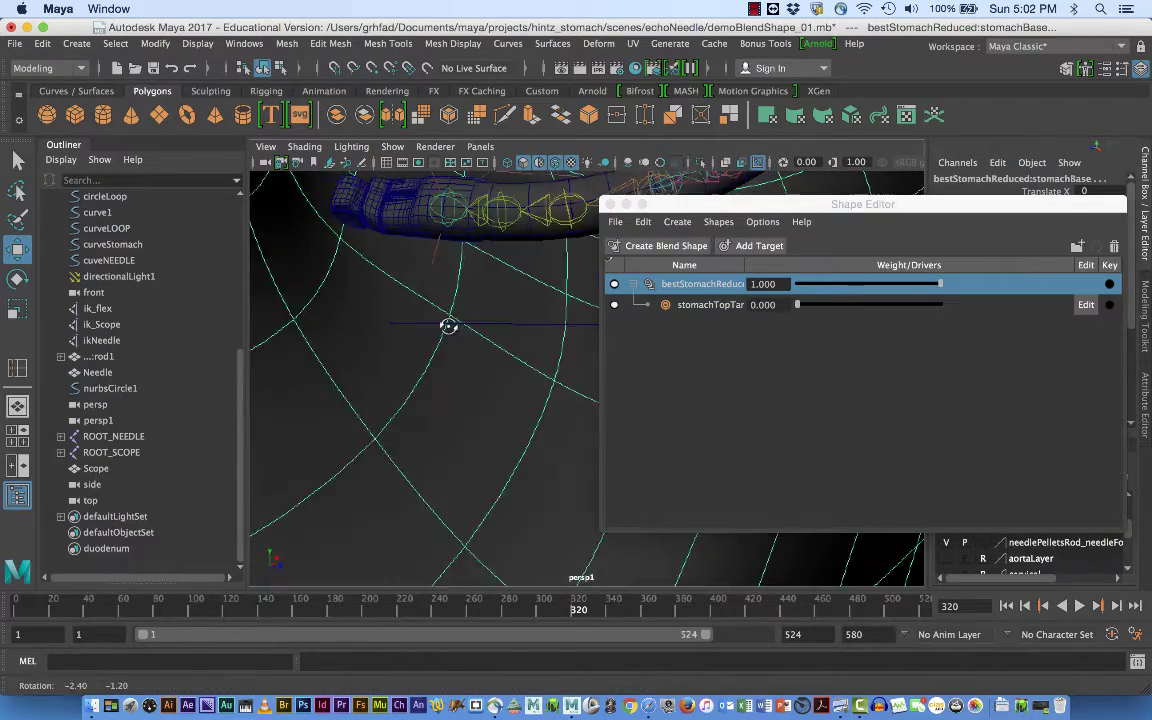
middle_click_drag(450, 327, 453, 369, "alt")
mouse_move(453, 369)
left_mouse_down("alt")
mouse_move(517, 381)
mouse_move(473, 368)
mouse_move(463, 391)
left_mouse_up("alt")
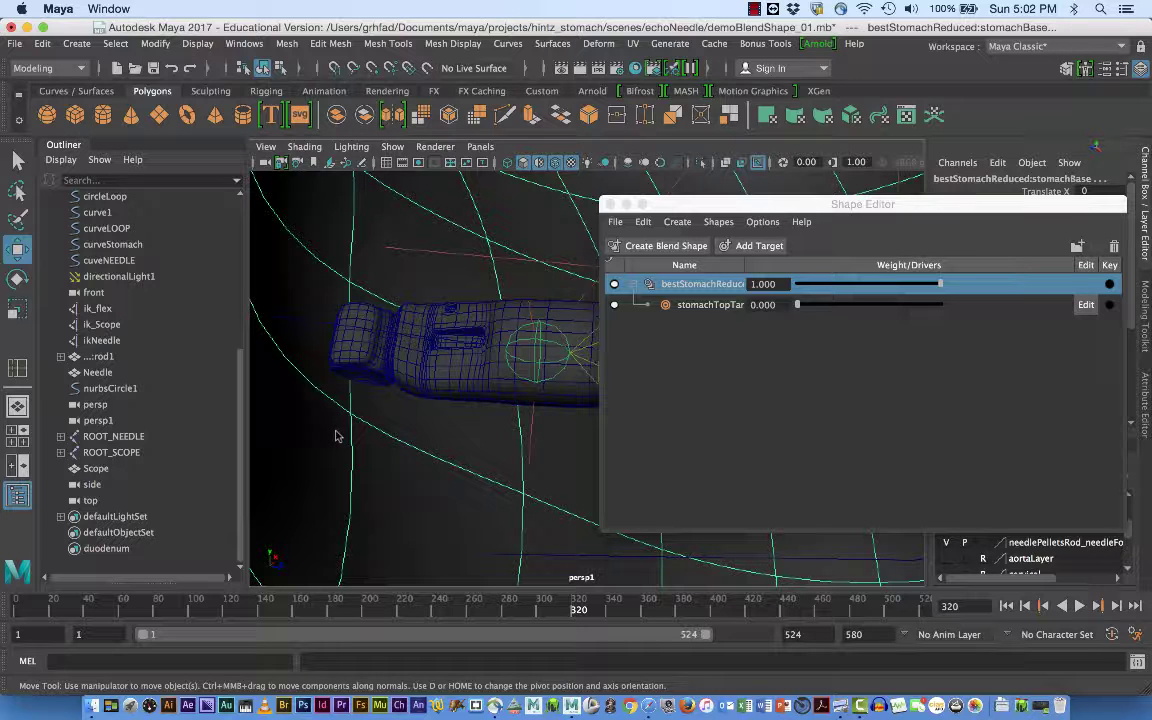
left_click(800, 307)
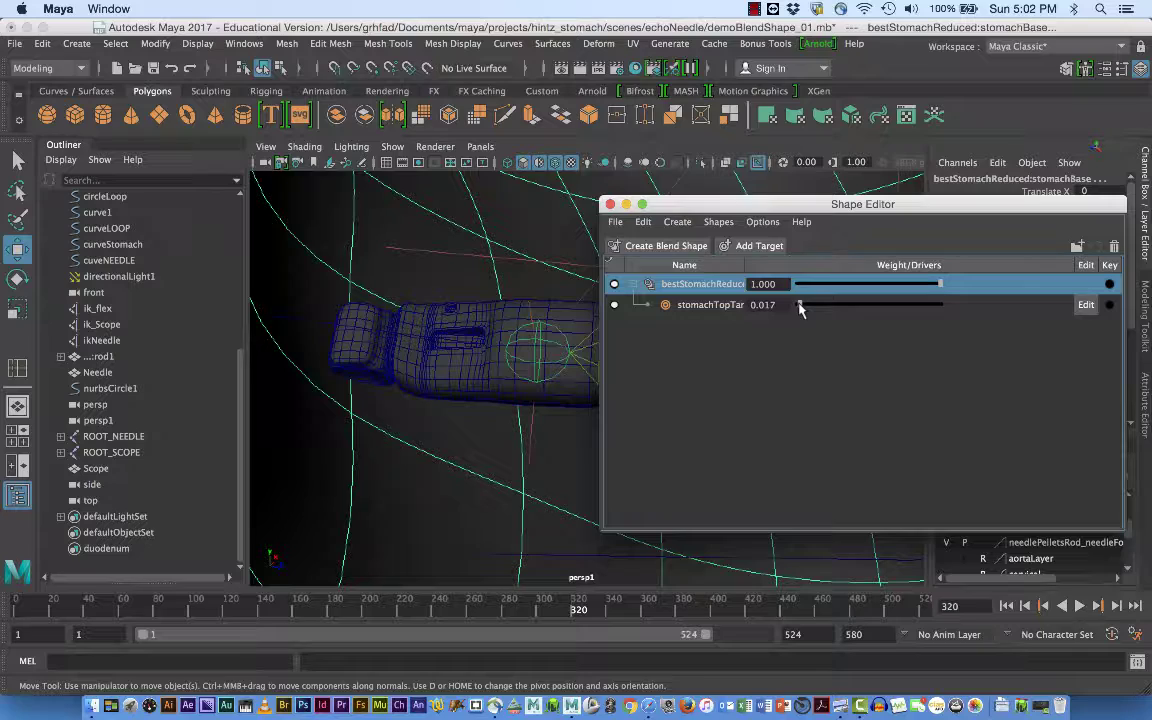
left_click_drag(800, 307, 815, 333)
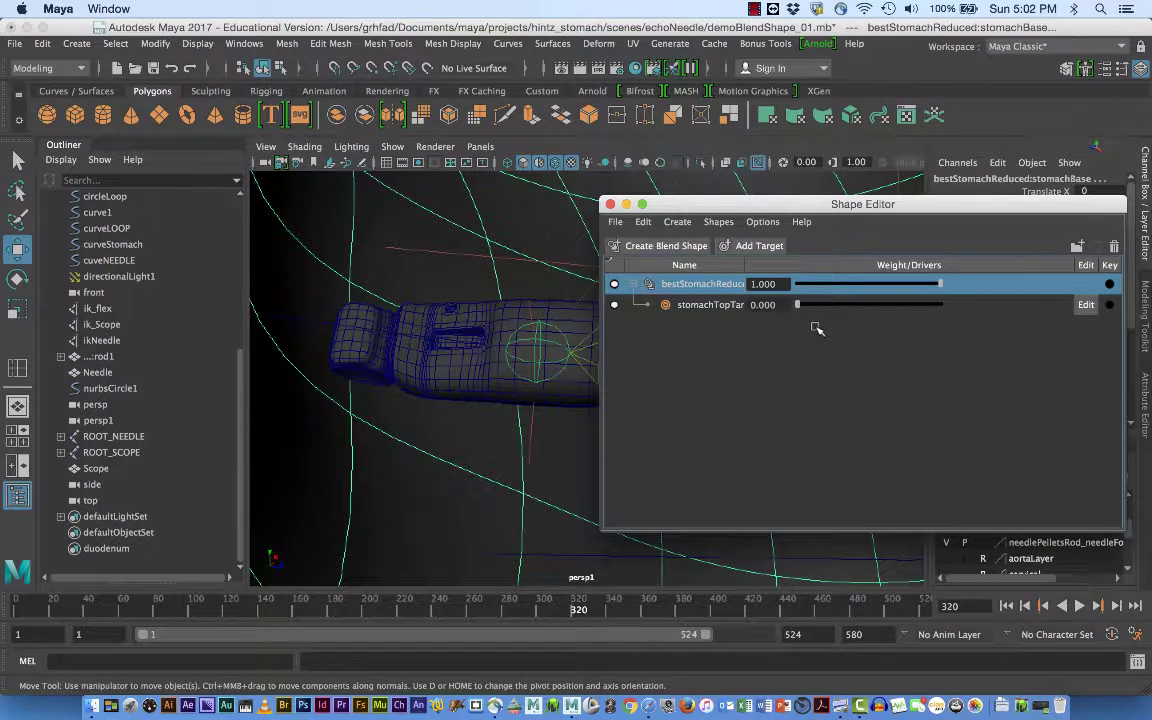
left_click_drag(817, 328, 813, 327, "alt")
right_click_drag(465, 486, 437, 484, "alt")
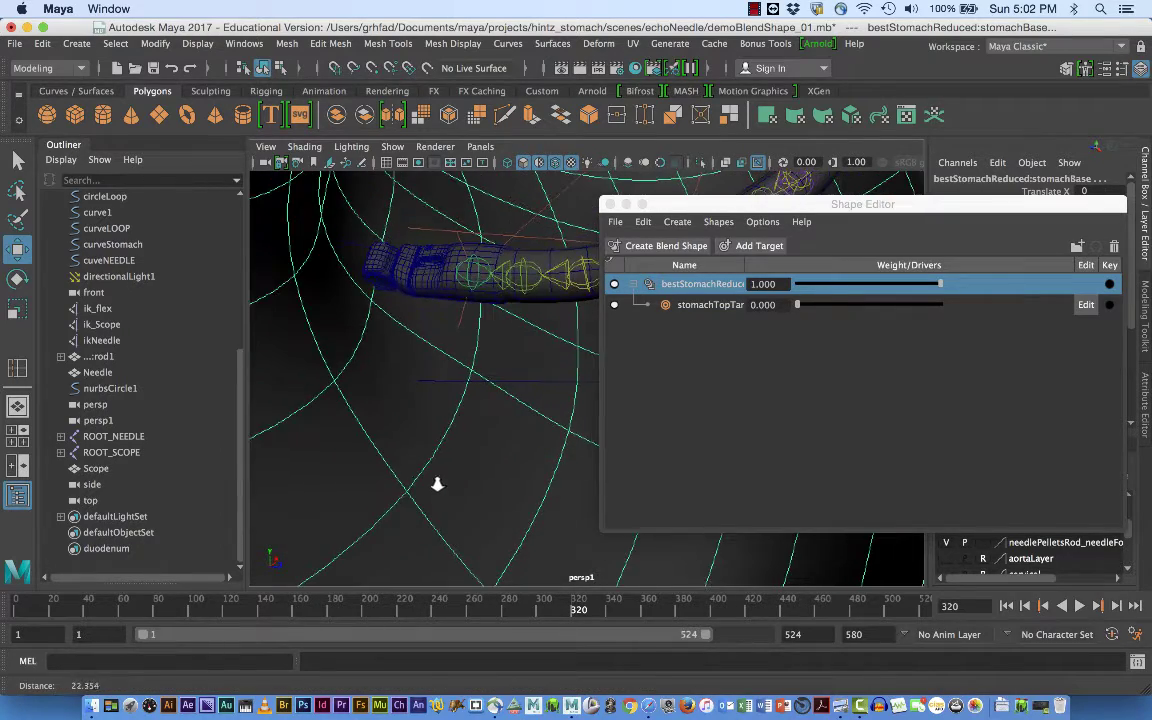
left_click_drag(437, 484, 432, 476, "alt")
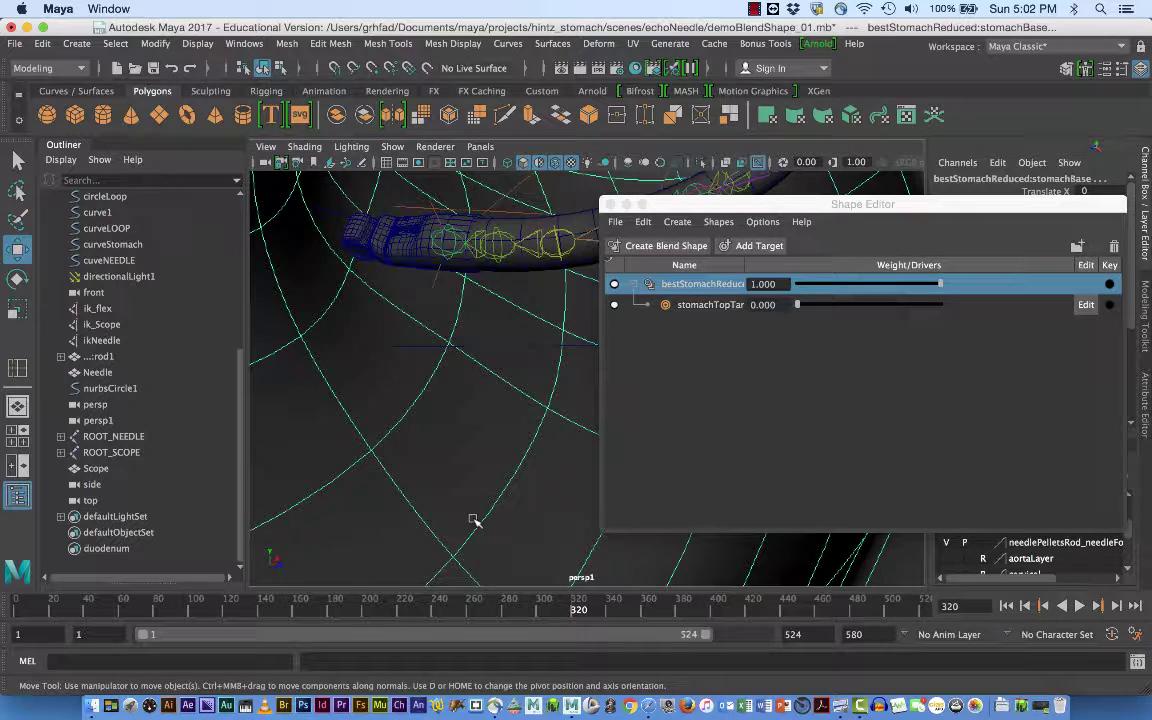
Key the stomachTopTarget weight at 1.000 on frame 297
left_click_drag(571, 612, 535, 615)
left_click_drag(800, 307, 961, 329)
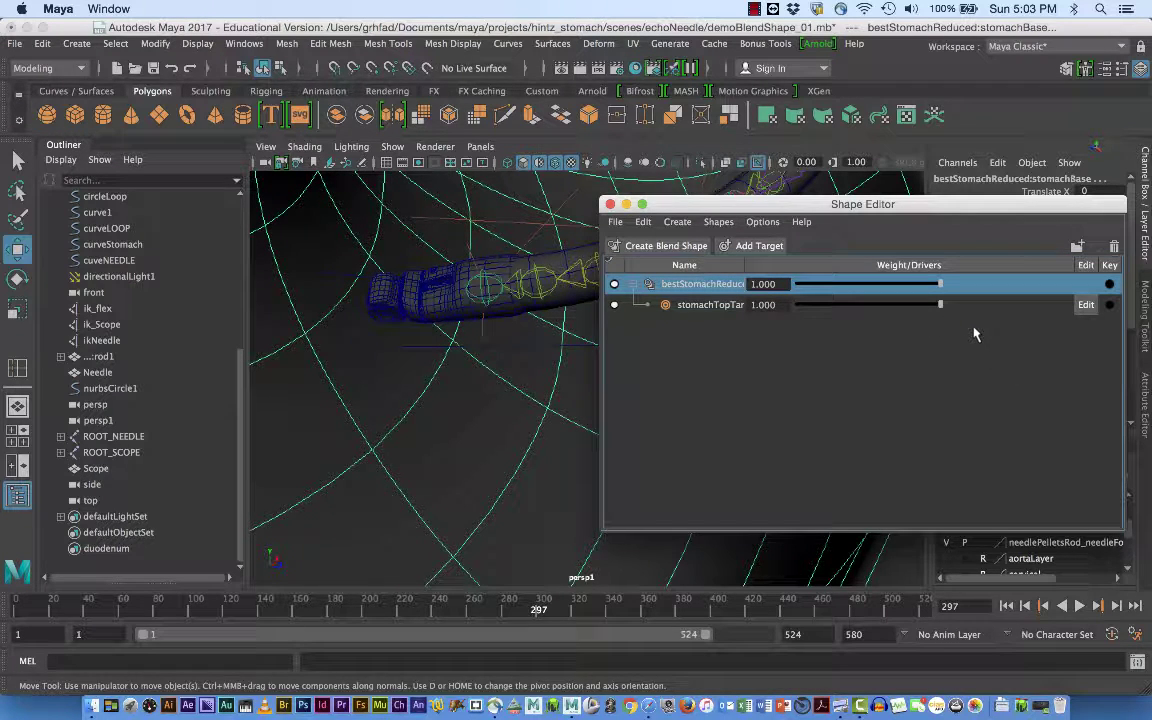
left_click(1110, 305)
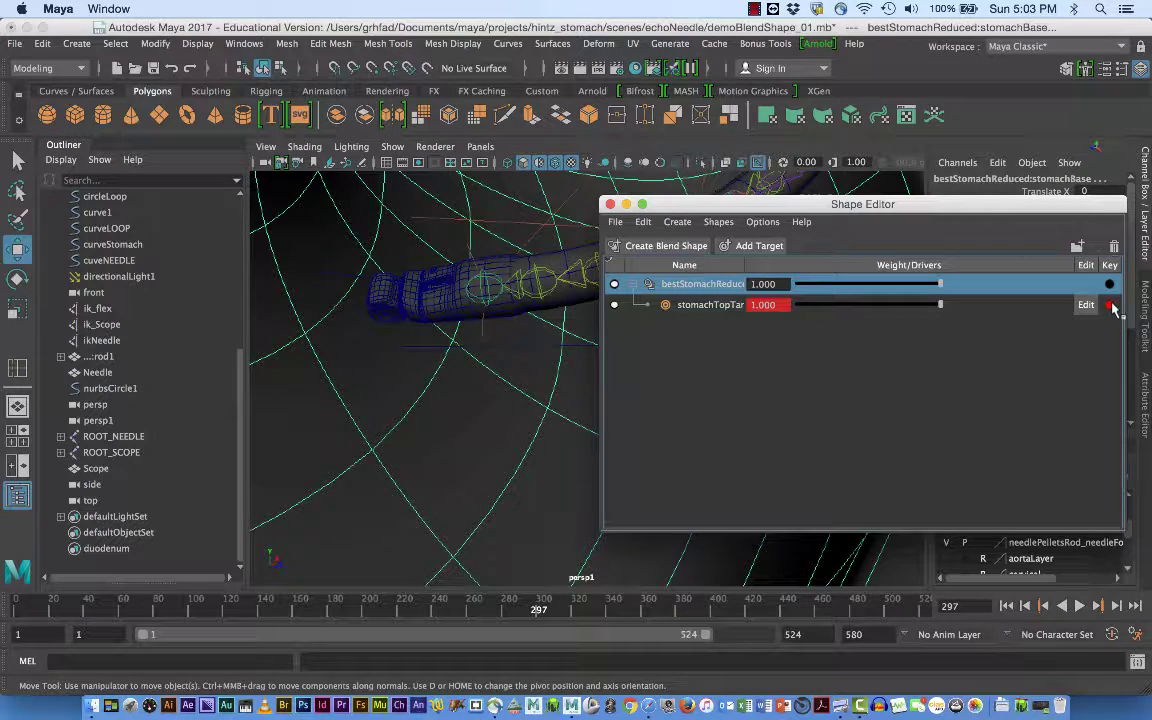
Select ik_Scope, advance to its next keyframe at frame 320, and key the stomachTopTarget weight at 0.000 there
left_click(116, 324)
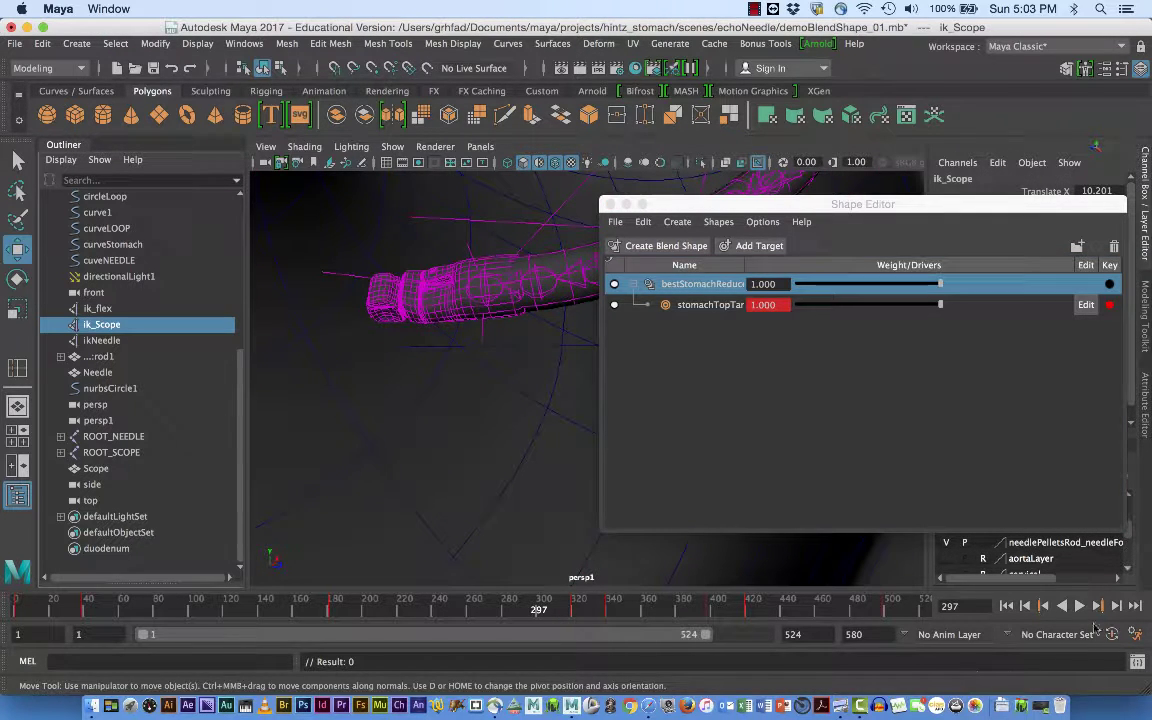
left_click(1097, 605)
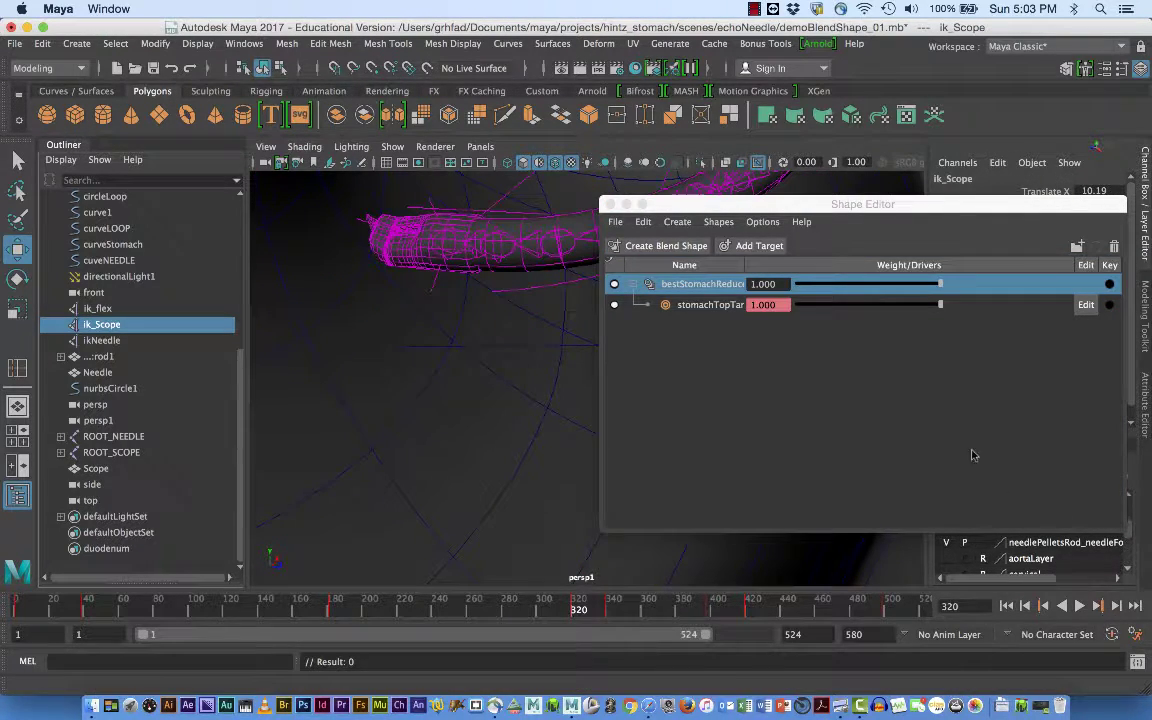
left_click_drag(940, 304, 797, 304)
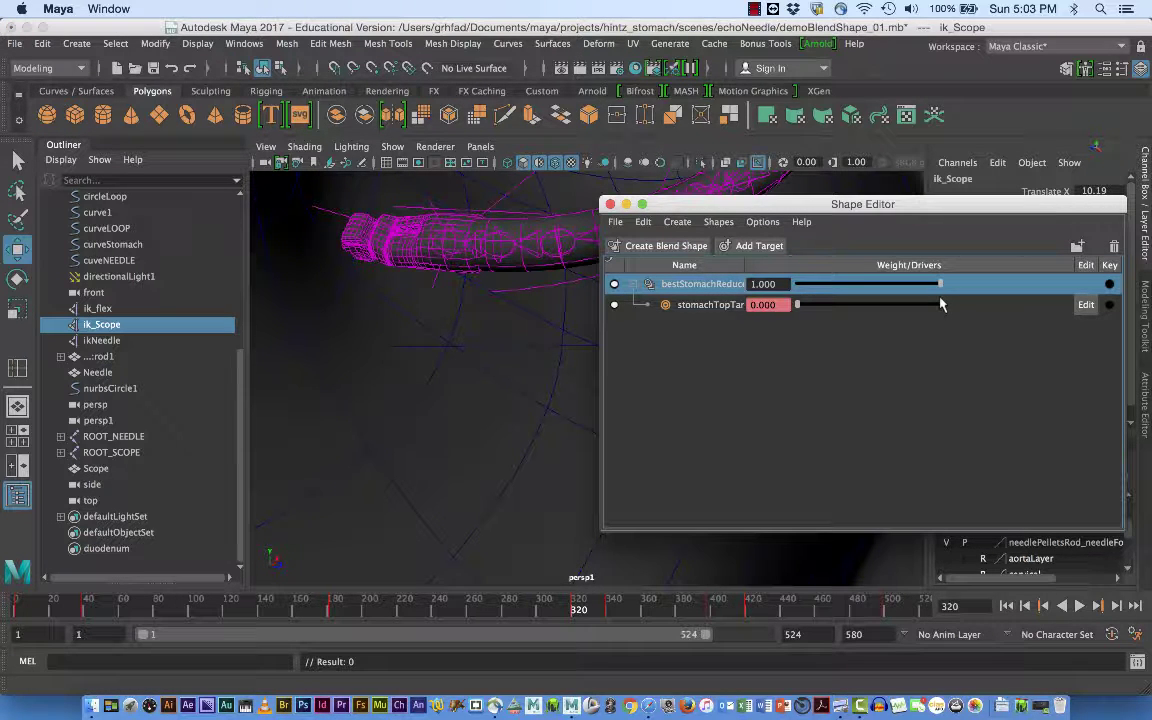
left_click(1109, 305)
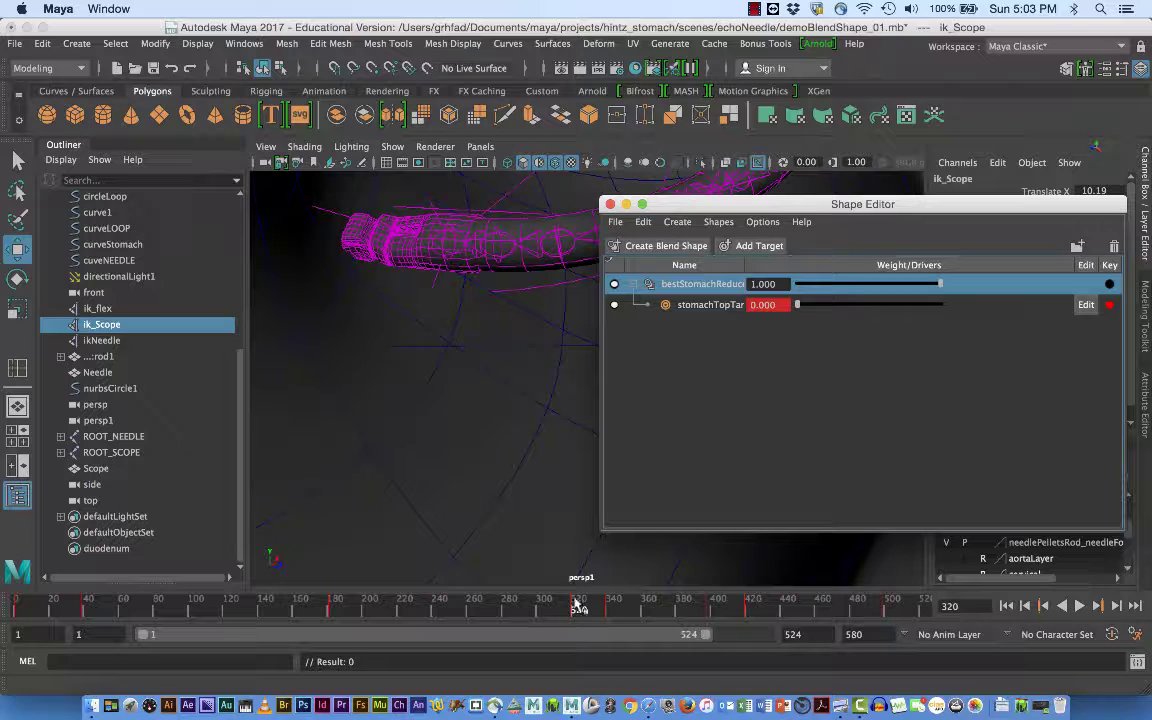
Go to frame 340 and set a hold key for the stomachTopTarget weight at 0.000
mouse_move(568, 604)
left_mouse_down()
mouse_move(507, 606)
mouse_move(597, 612)
left_mouse_up()
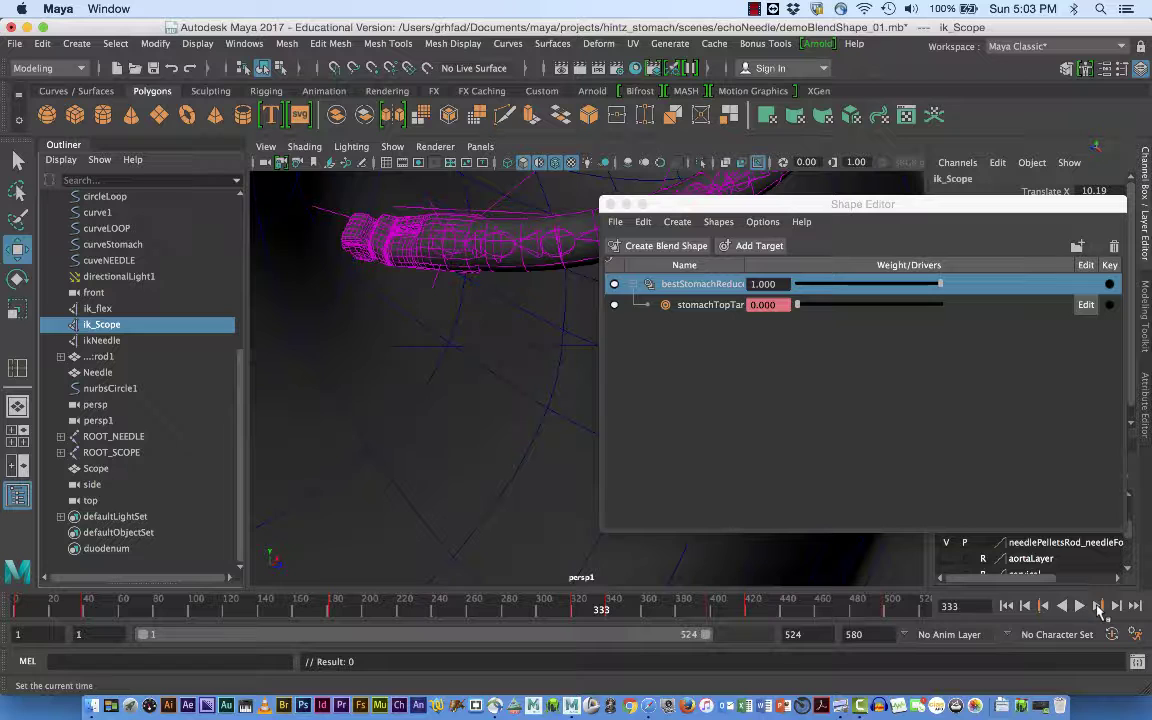
left_click(754, 9)
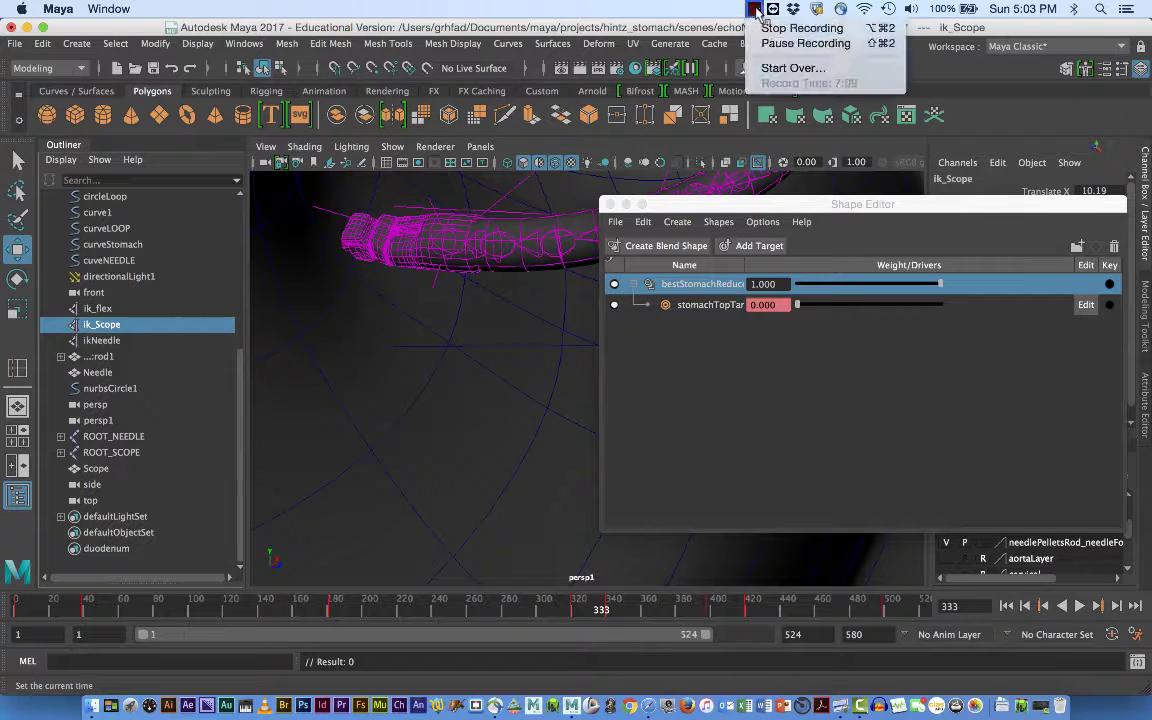
left_click(769, 44)
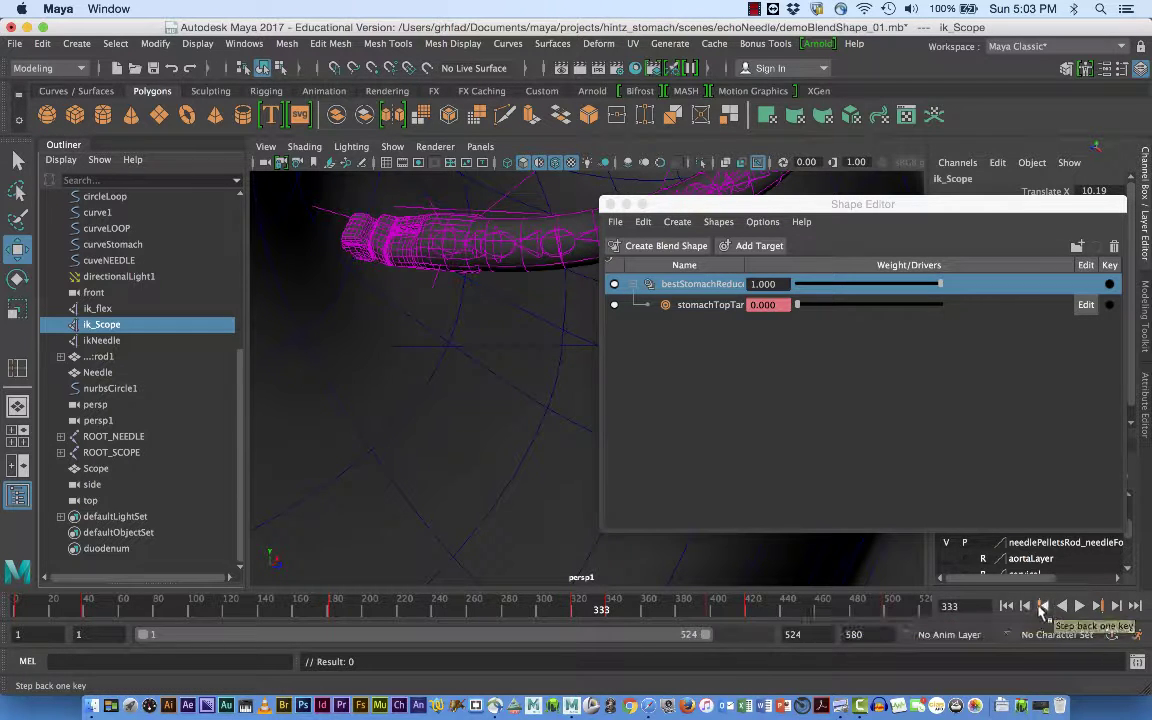
left_click(1041, 607)
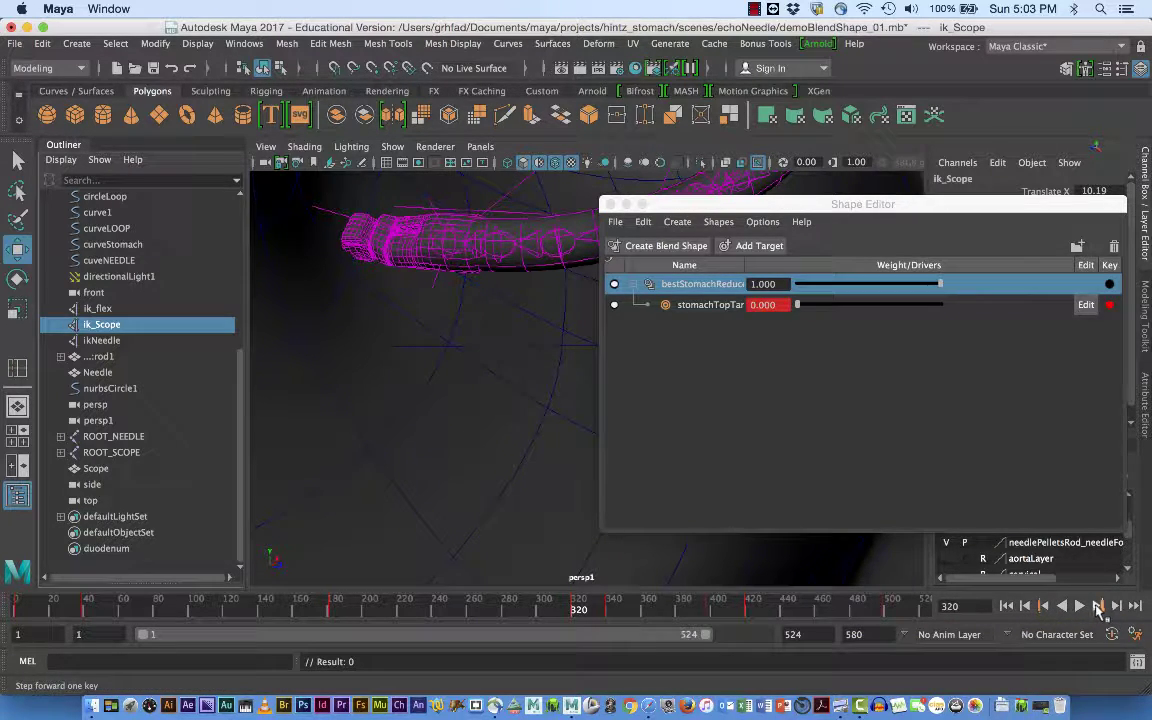
left_click(1080, 606)
left_click(1080, 606)
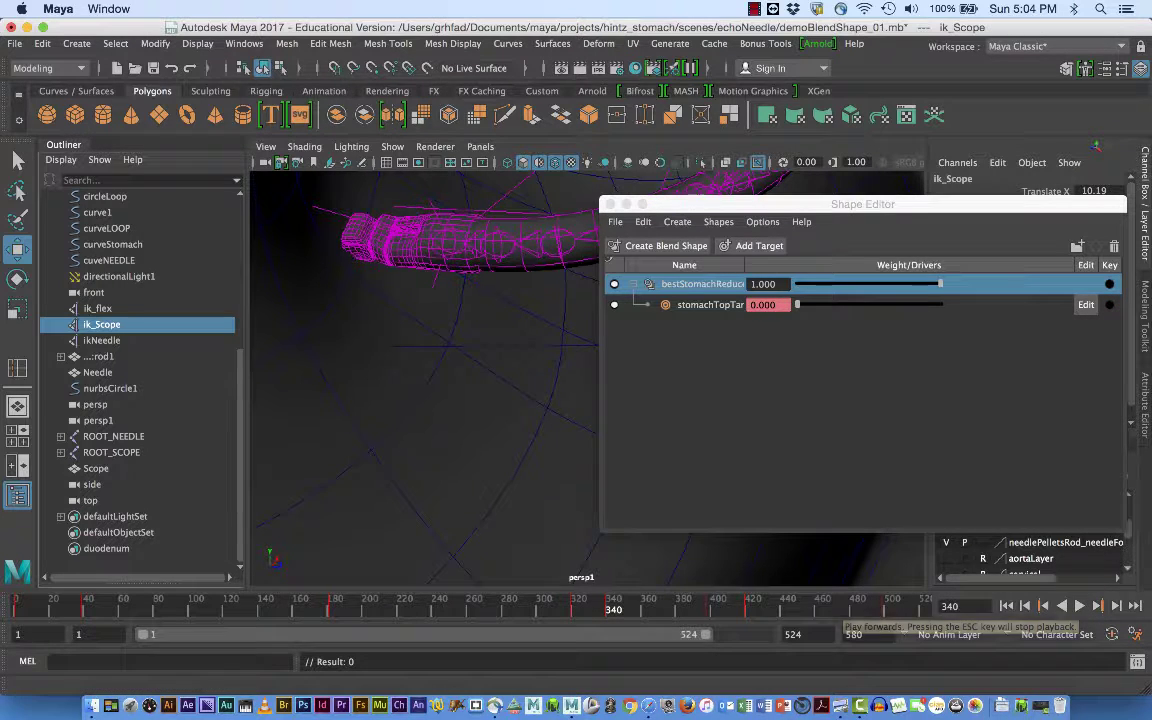
left_click(1109, 308)
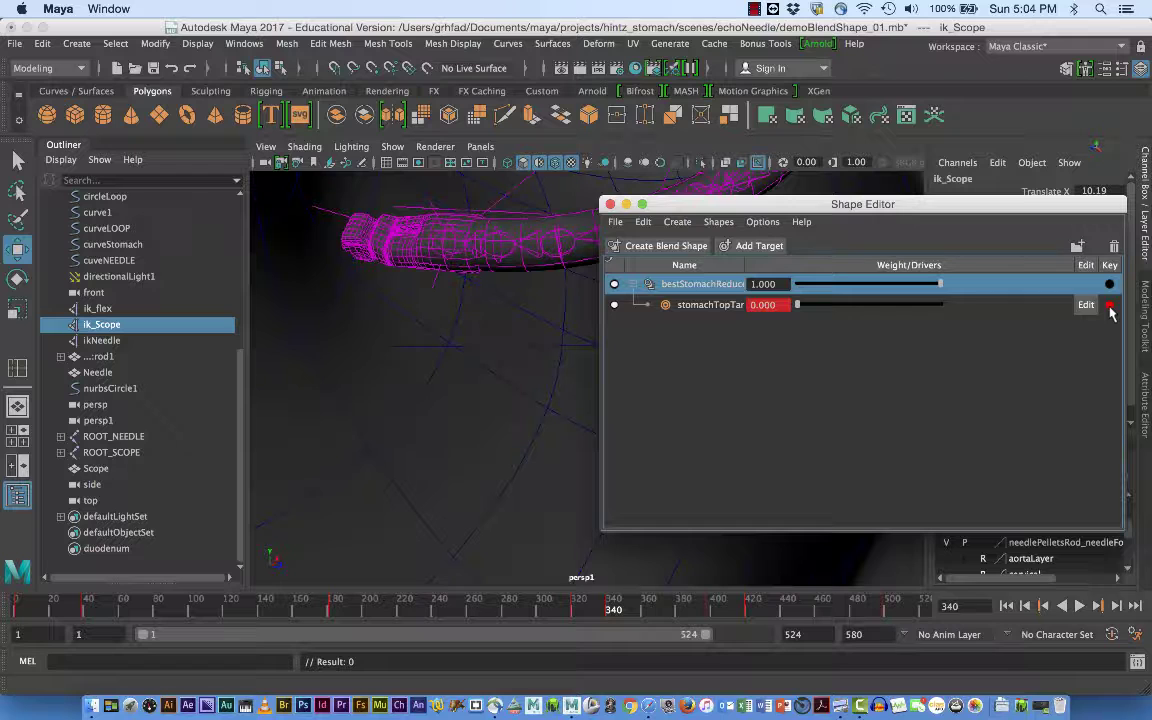
Scrub back to frame 304 and key the stomachTopTarget weight at about 0.352
left_click_drag(636, 609, 545, 622)
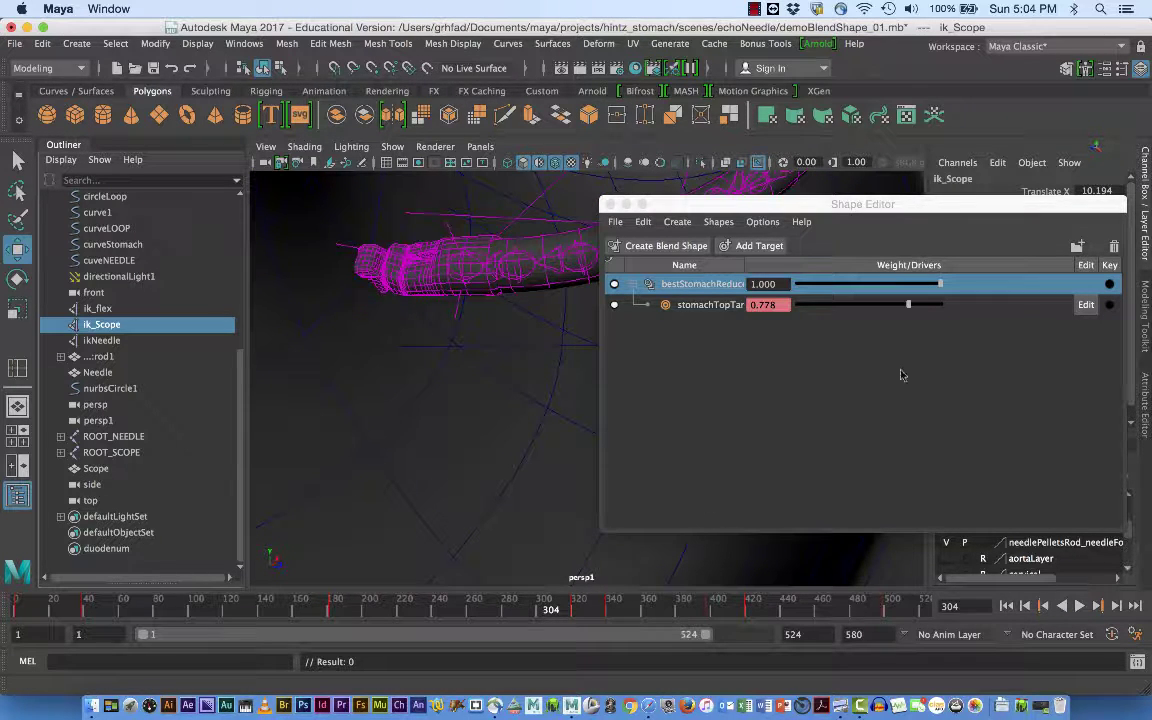
left_click_drag(906, 304, 850, 309)
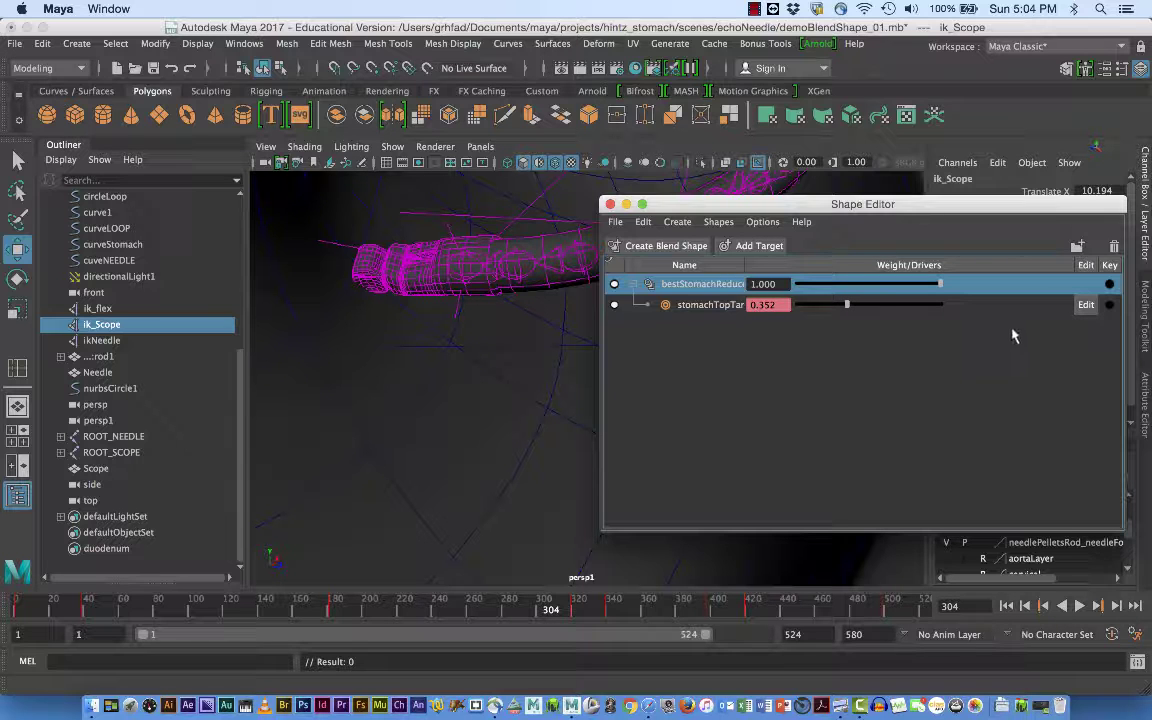
left_click(1109, 305)
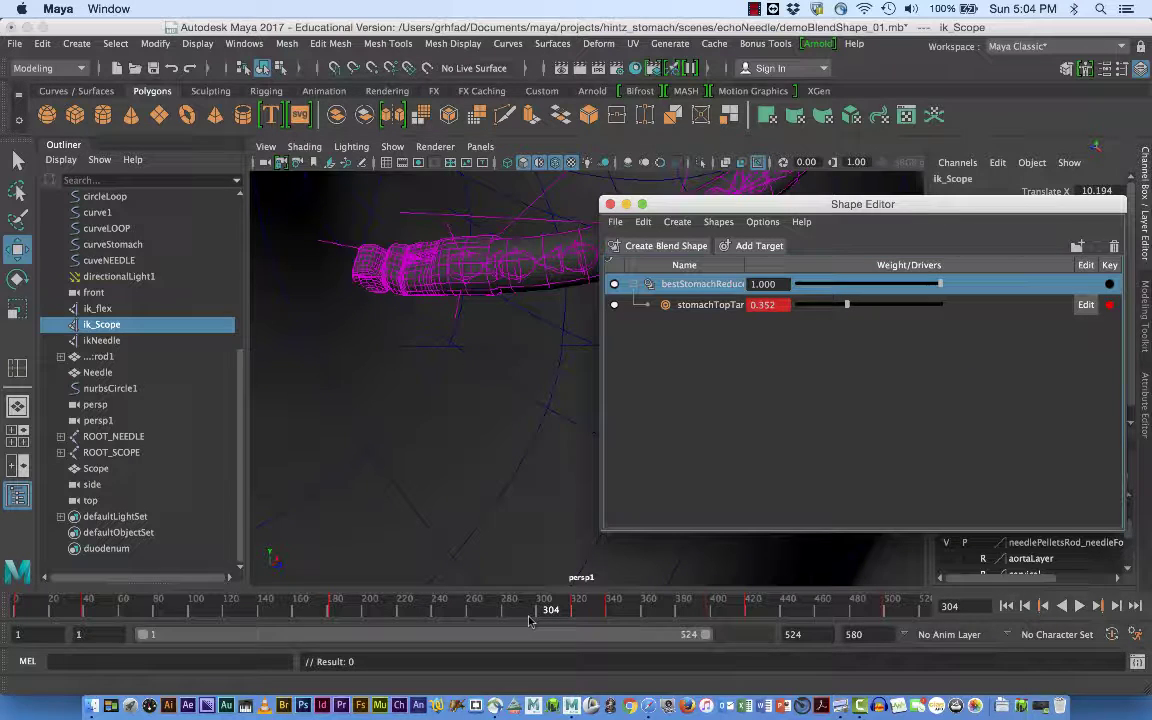
Minimize the Shape Editor and select the stomachBase mesh with the timeline at frame 290
mouse_move(530, 621)
left_mouse_down()
mouse_move(581, 612)
mouse_move(526, 611)
left_mouse_up()
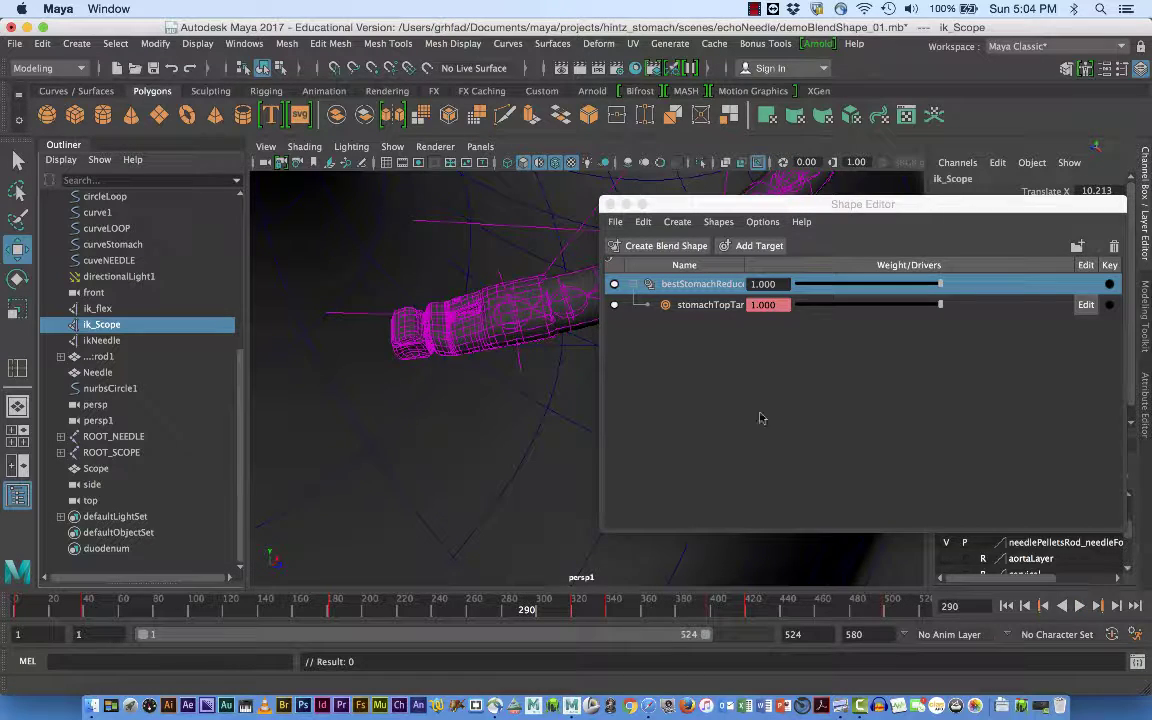
left_click_drag(840, 204, 706, 194)
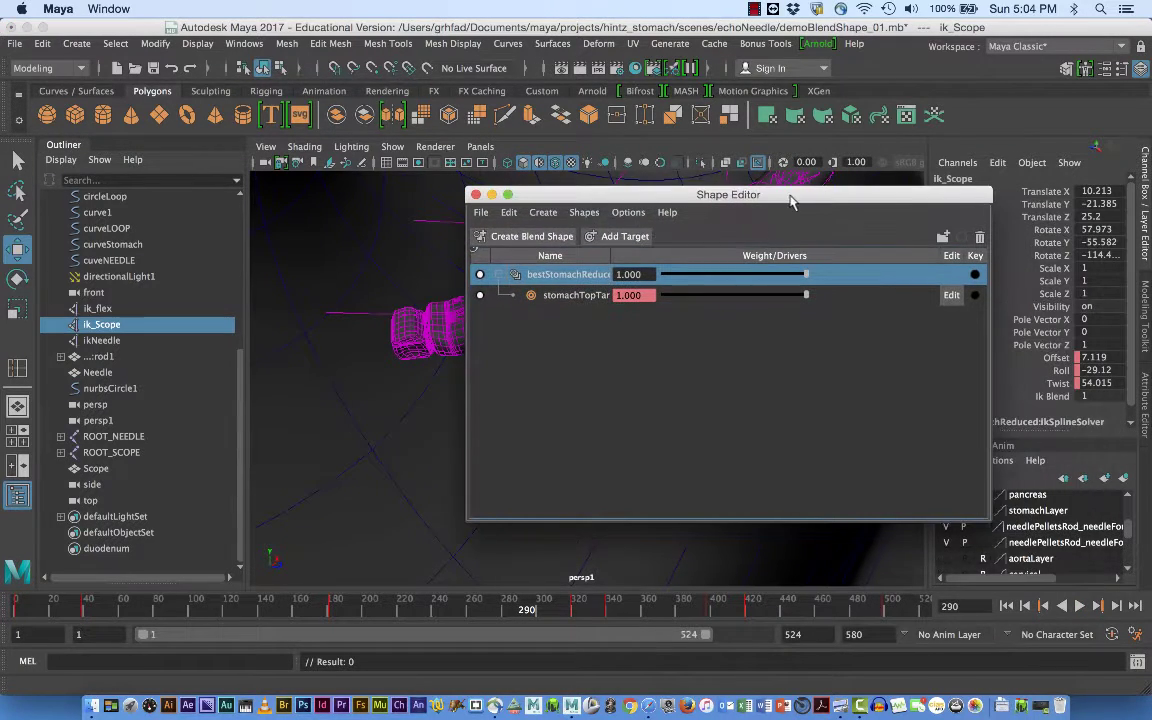
left_click(492, 194)
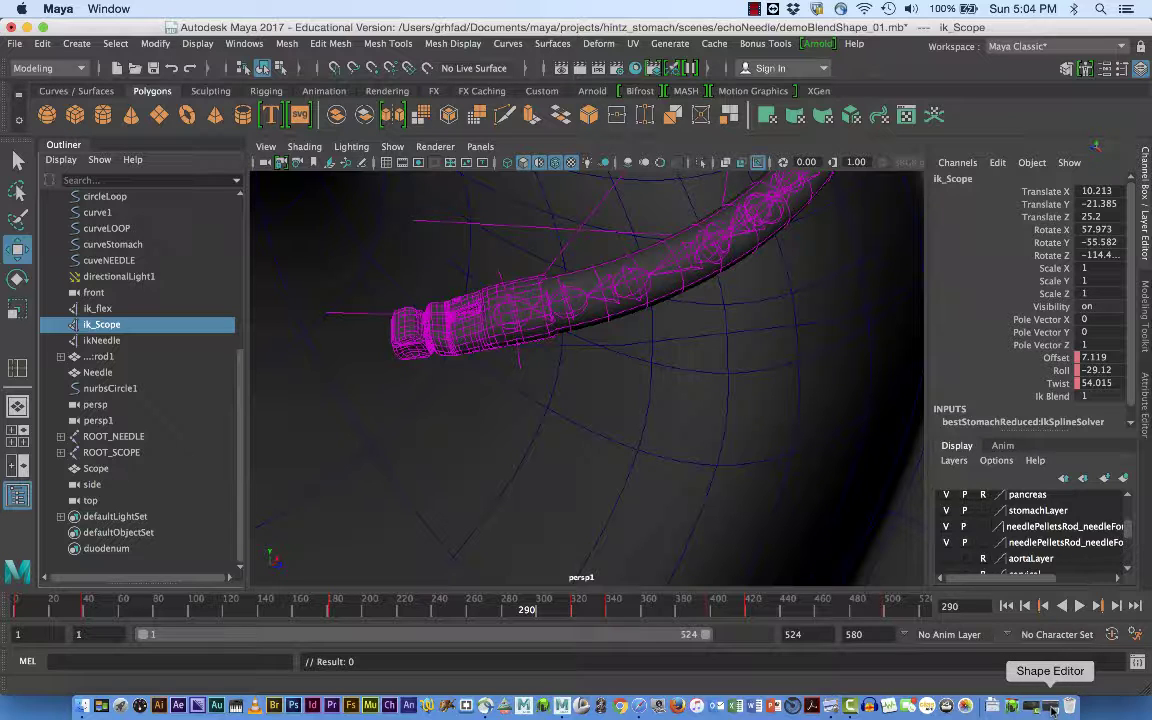
left_click(720, 462)
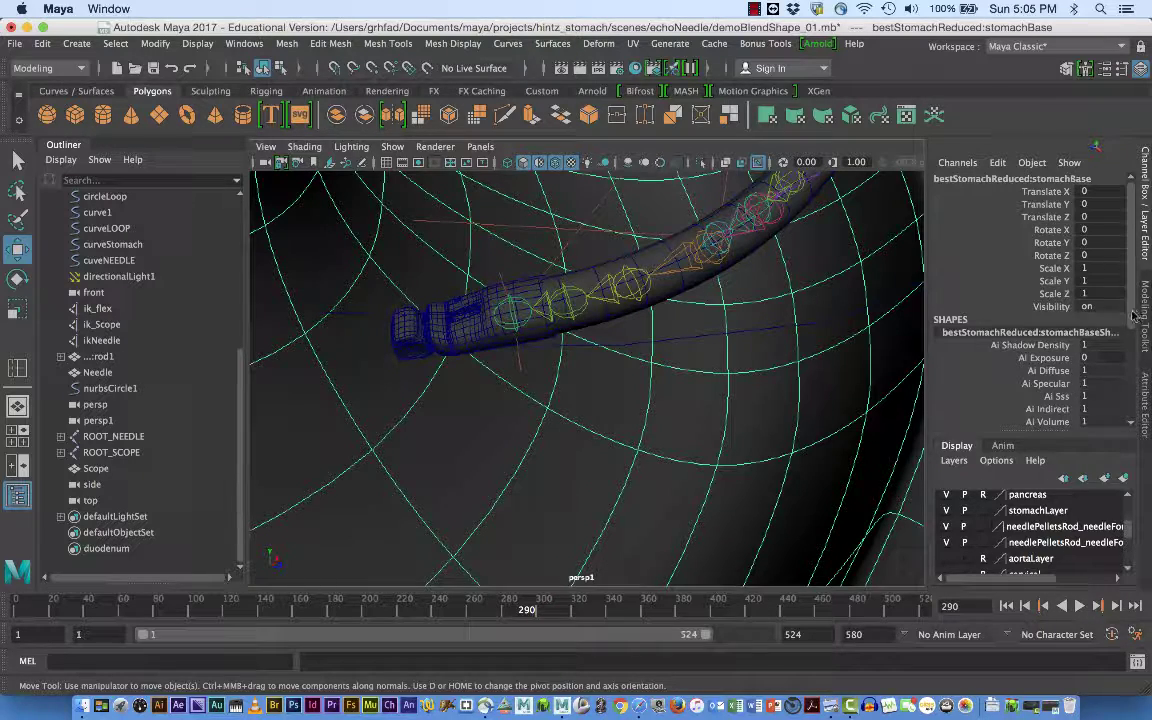
Expand stomachBase's topStomachDepress blend shape attributes and review the keyed stomachTopTarget weight against the scope's motion from frame 290 to about 340
left_click_drag(1134, 316, 1027, 393)
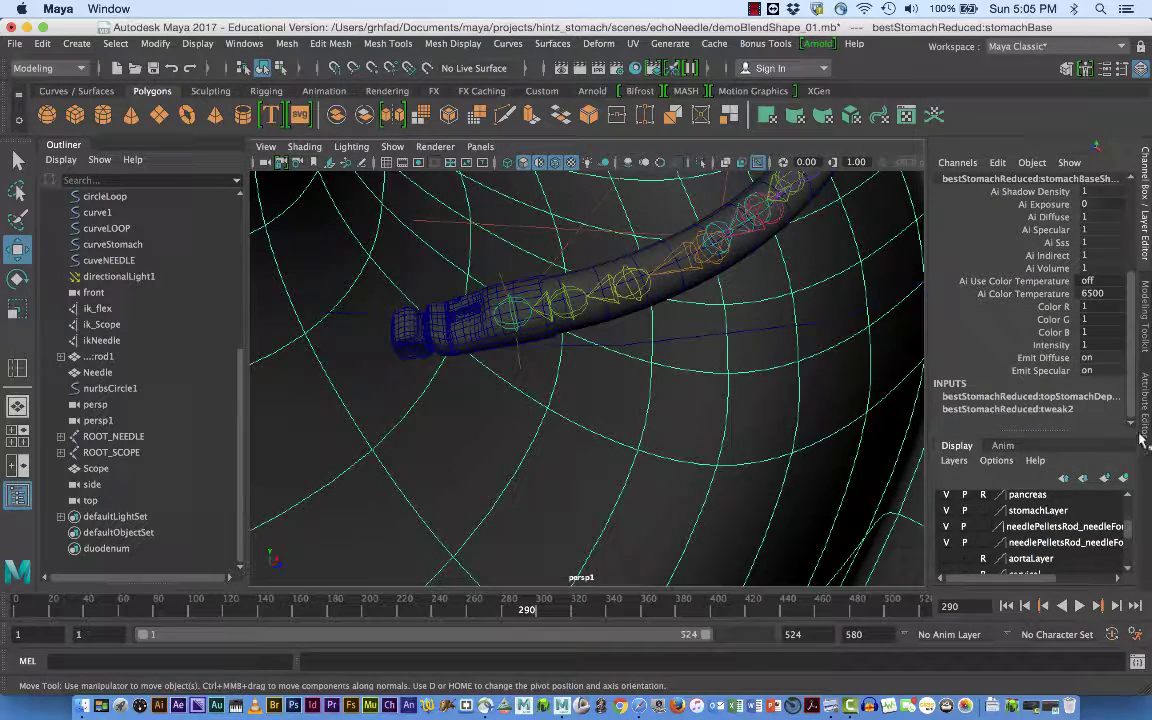
left_click(1005, 398)
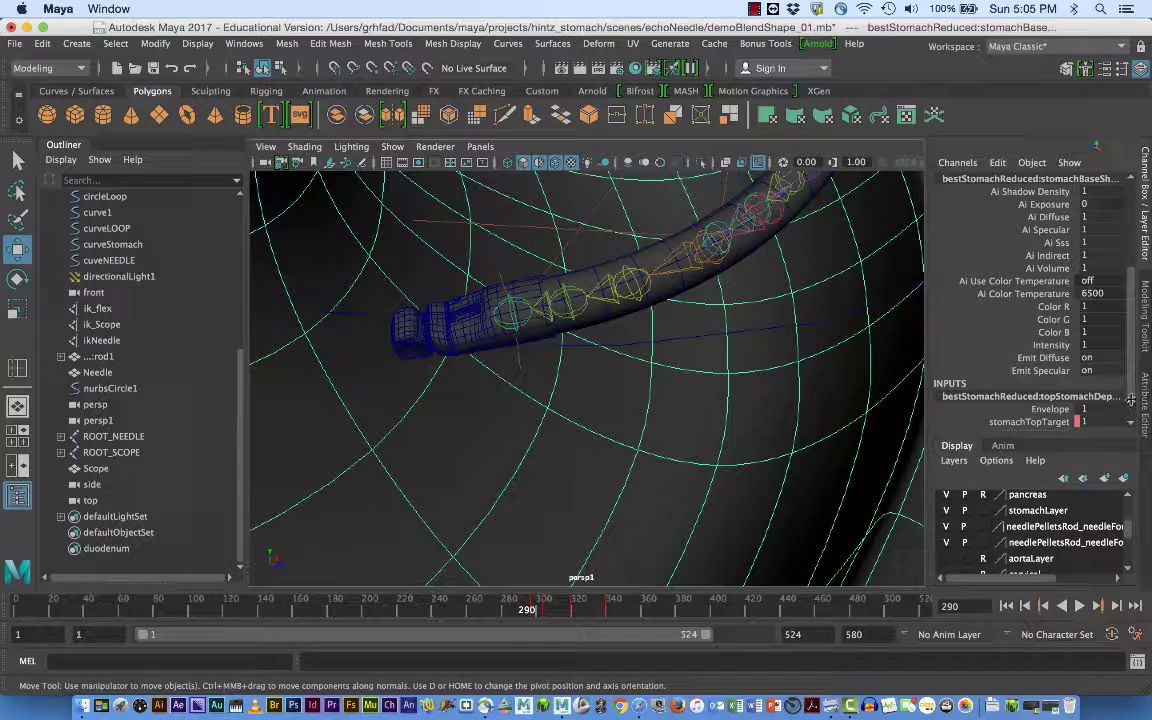
left_click_drag(1131, 399, 1129, 413)
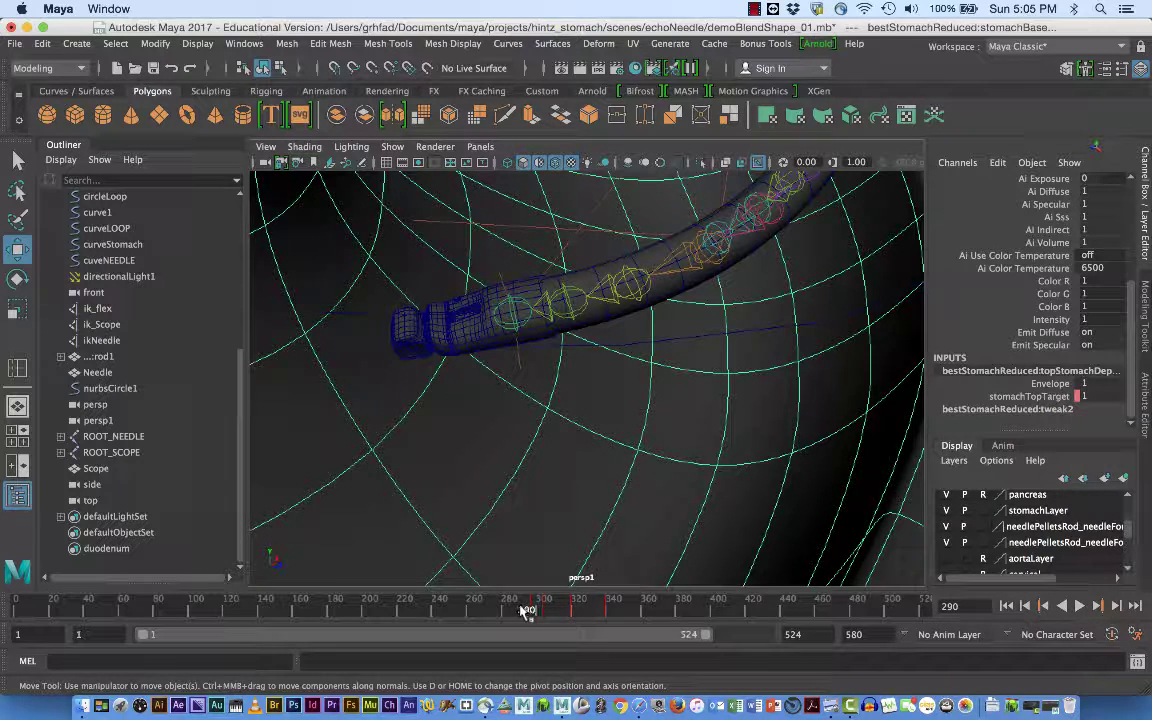
mouse_move(527, 611)
left_mouse_down()
mouse_move(512, 610)
mouse_move(575, 618)
left_mouse_up()
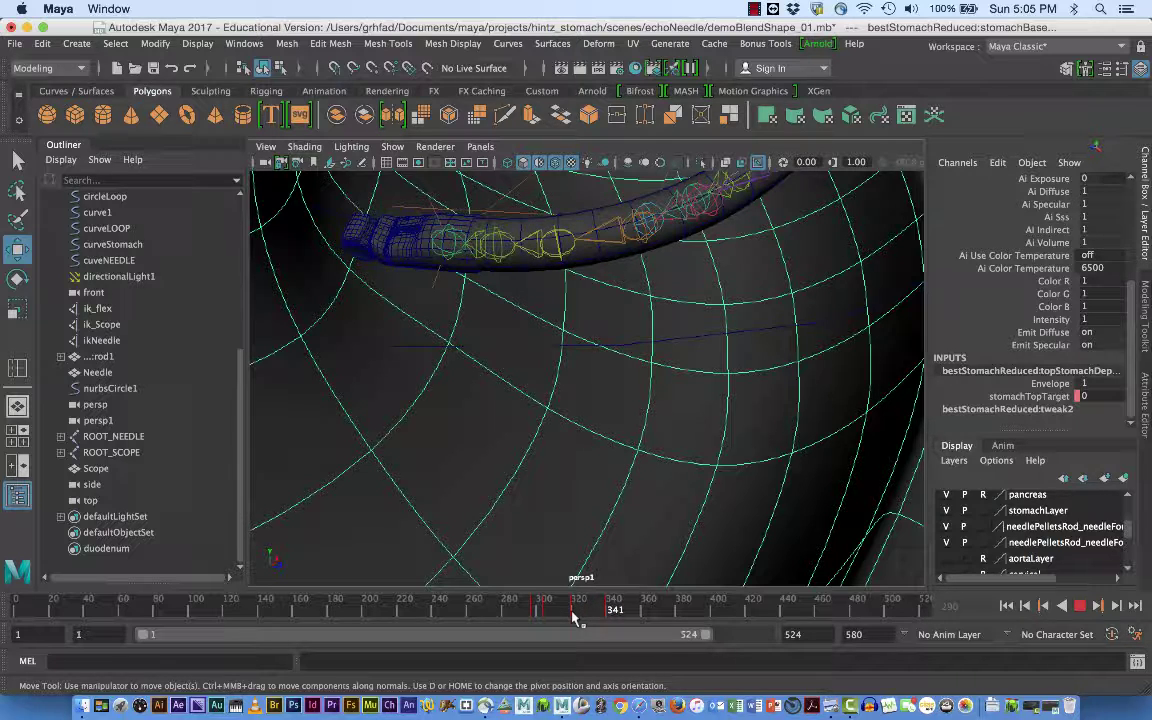
left_click(606, 614)
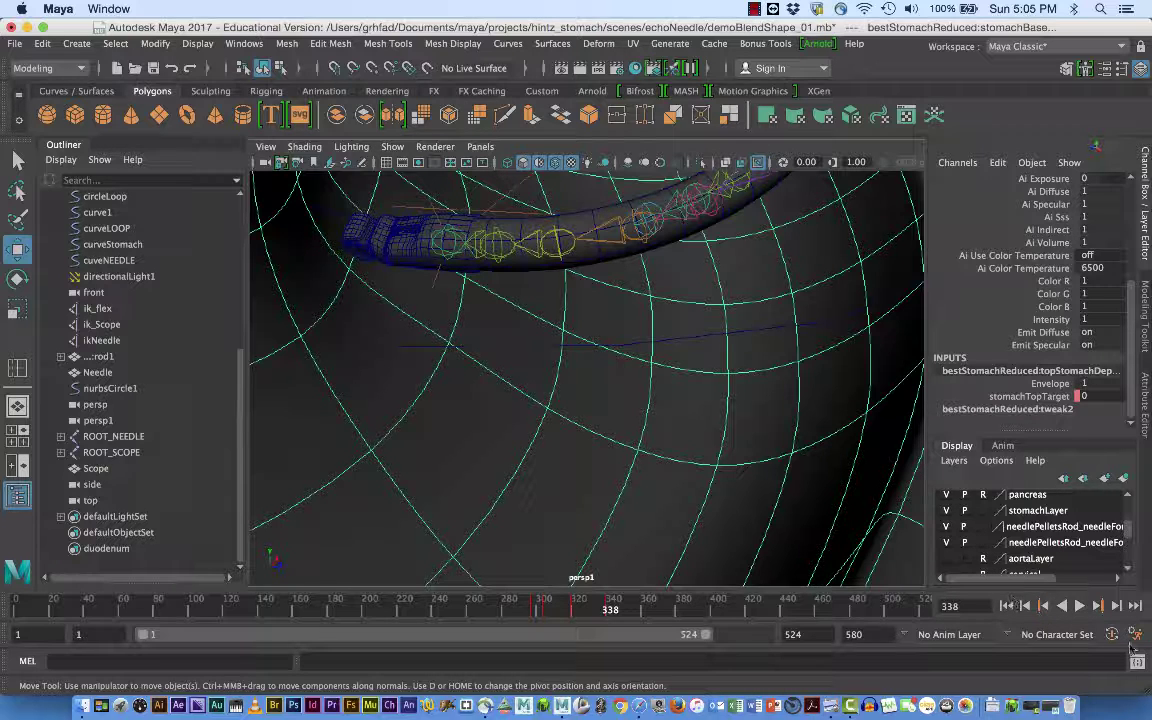
left_click(754, 9)
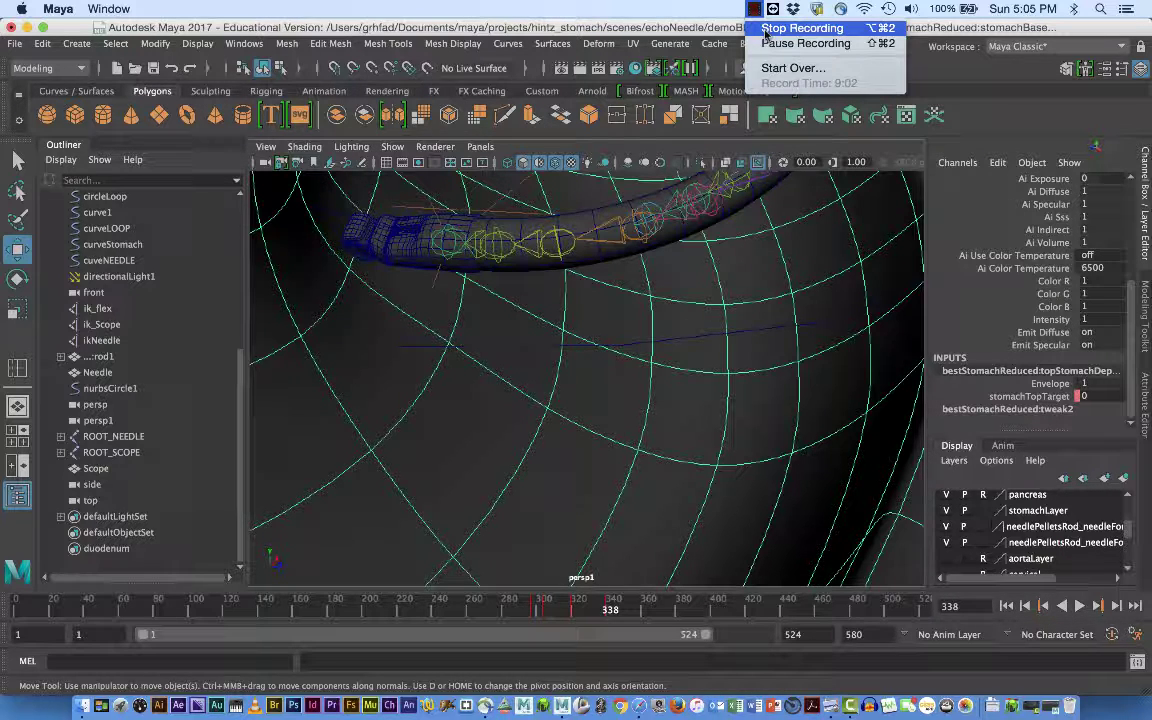